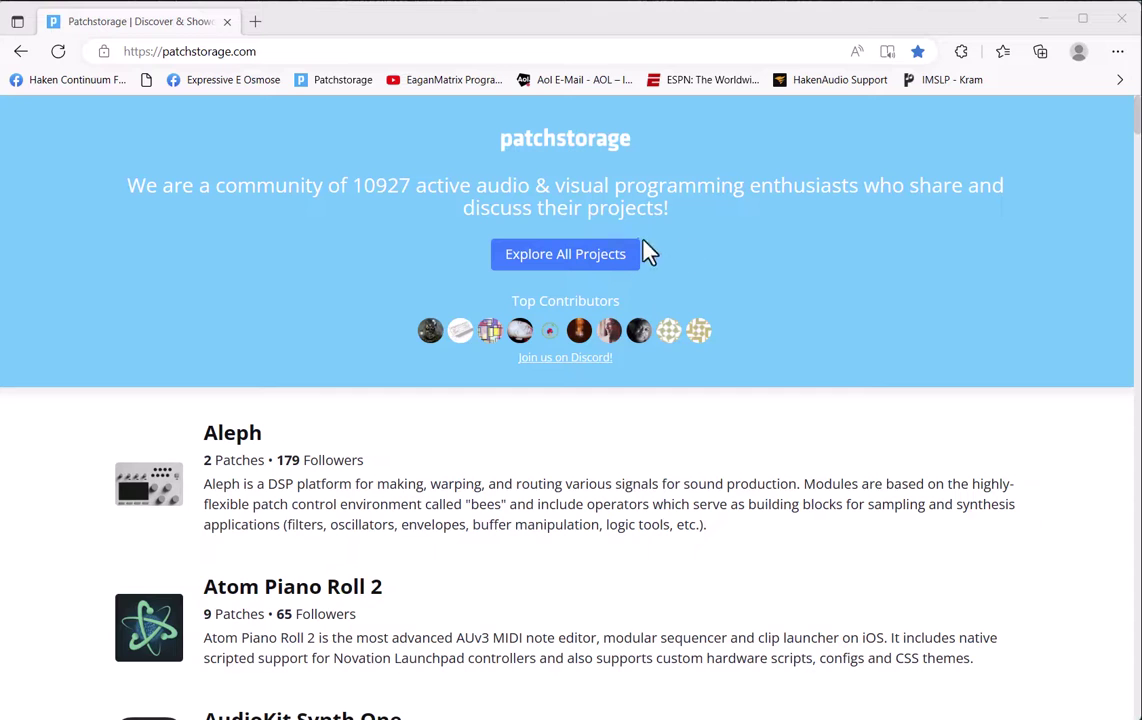
- Explore all projects filtered to the EaganMatrix platform and browse the listed patches
left_click(569, 265)
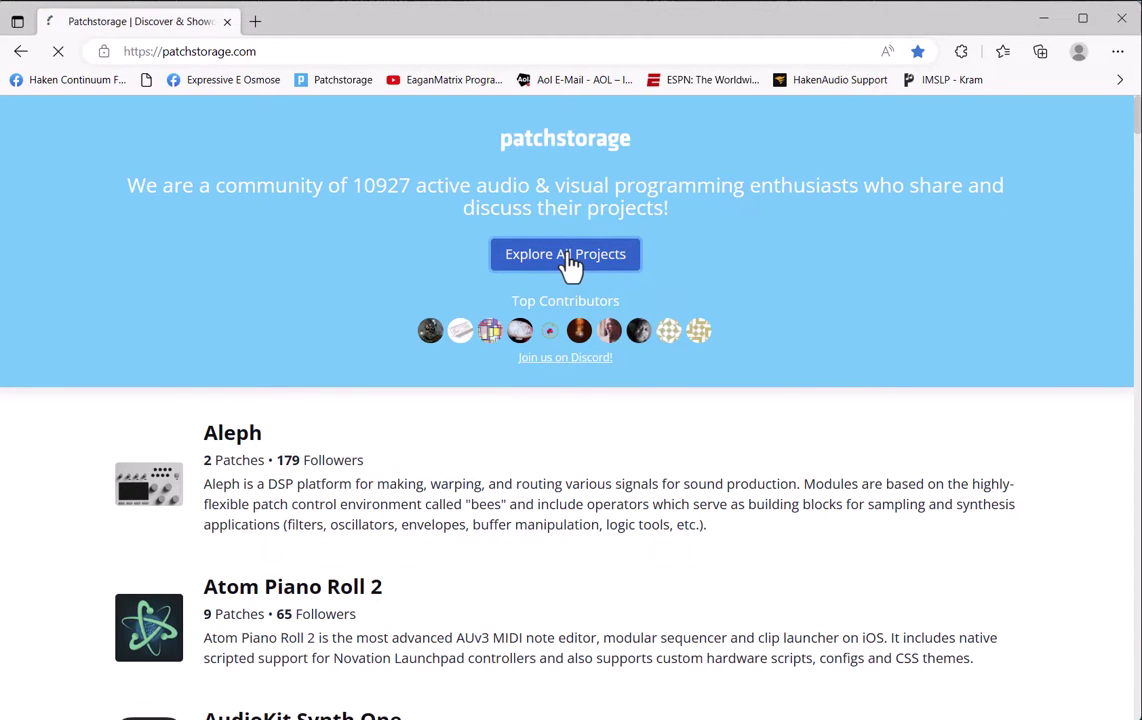
scroll(576, 426, "down", 5)
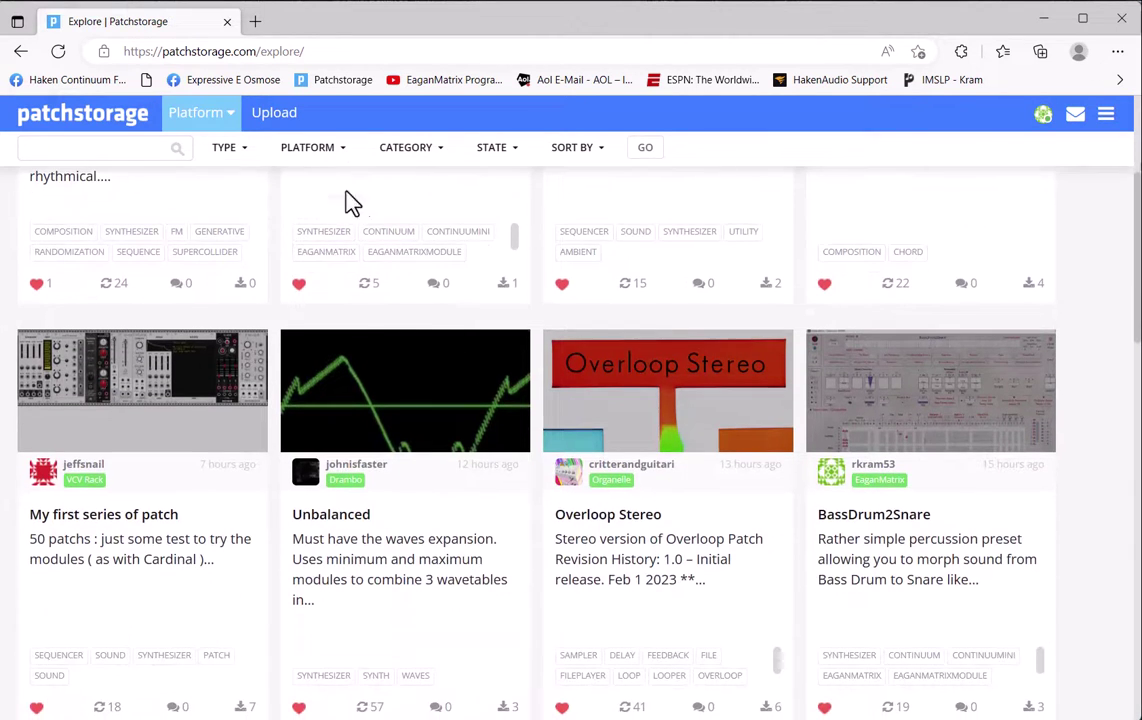
left_click(332, 152)
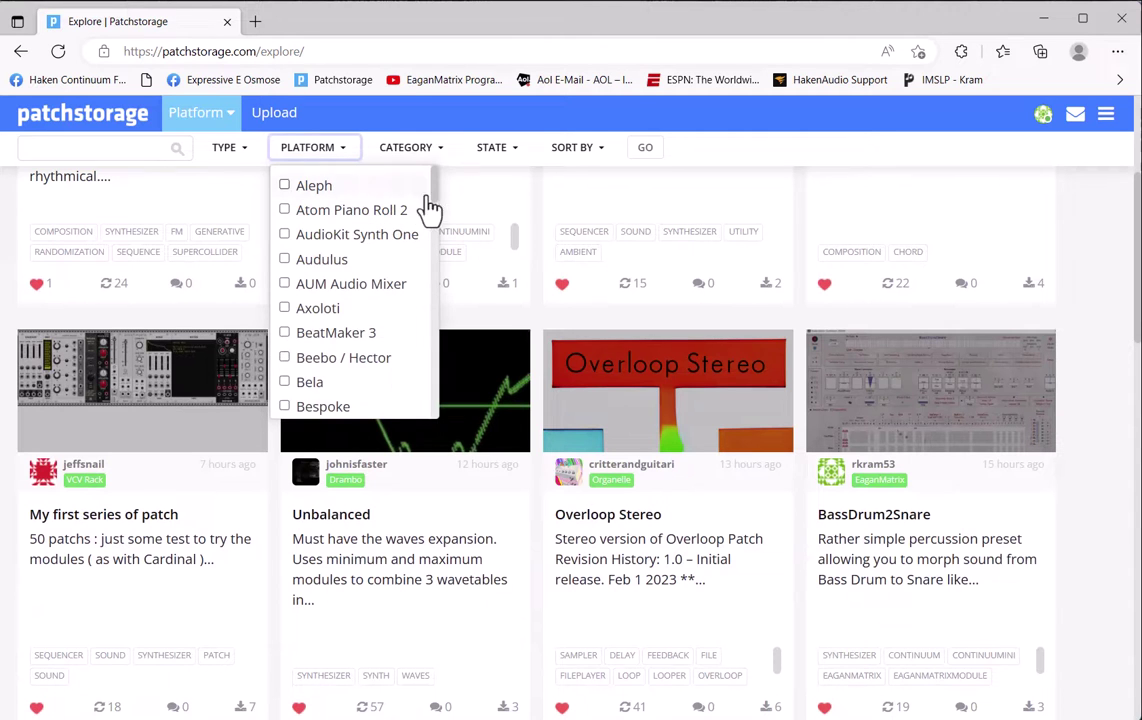
left_click_drag(436, 199, 425, 255)
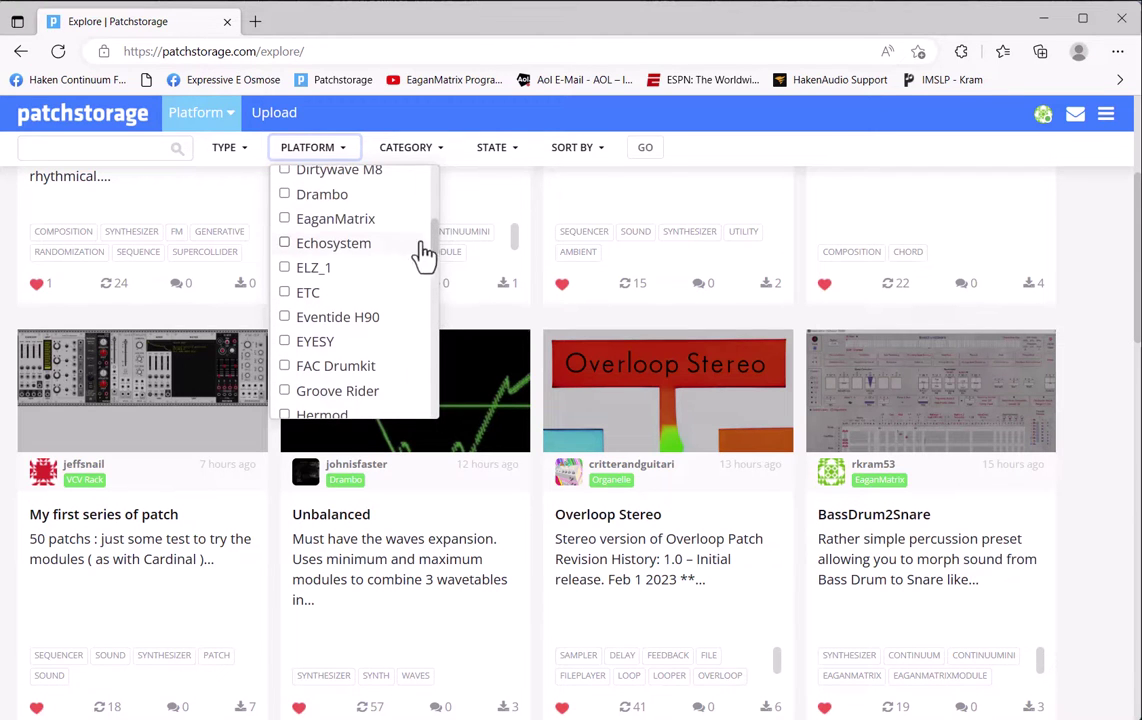
left_click(285, 218)
left_click(645, 147)
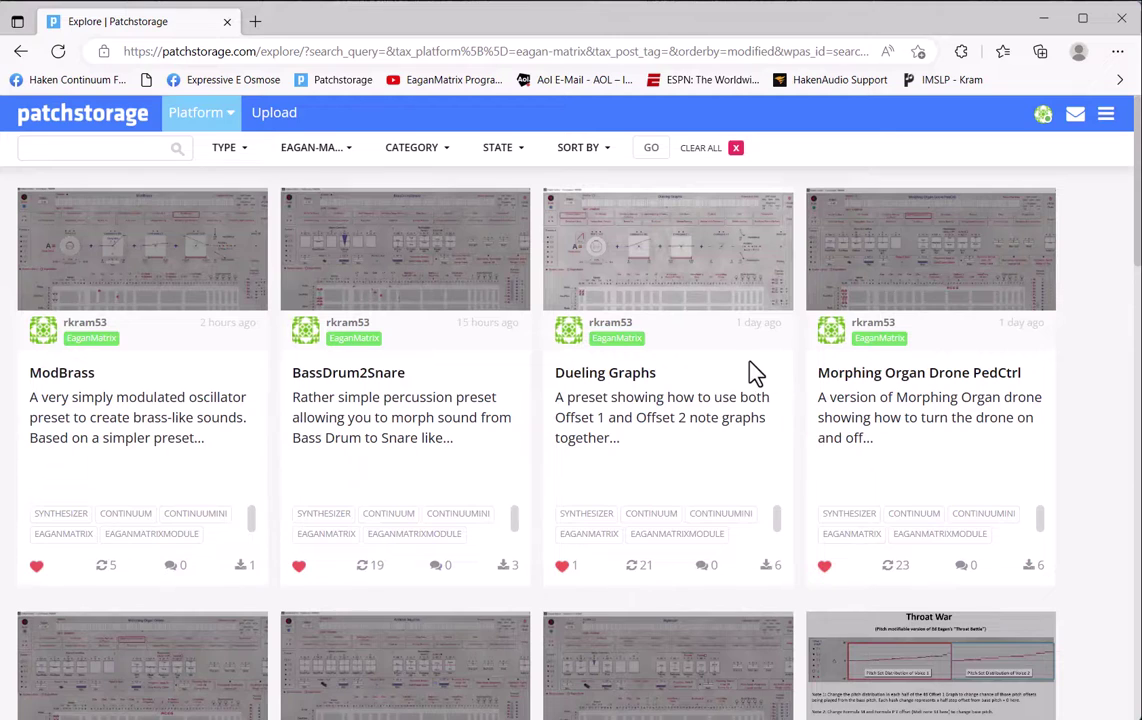
scroll(755, 372, "down", 15)
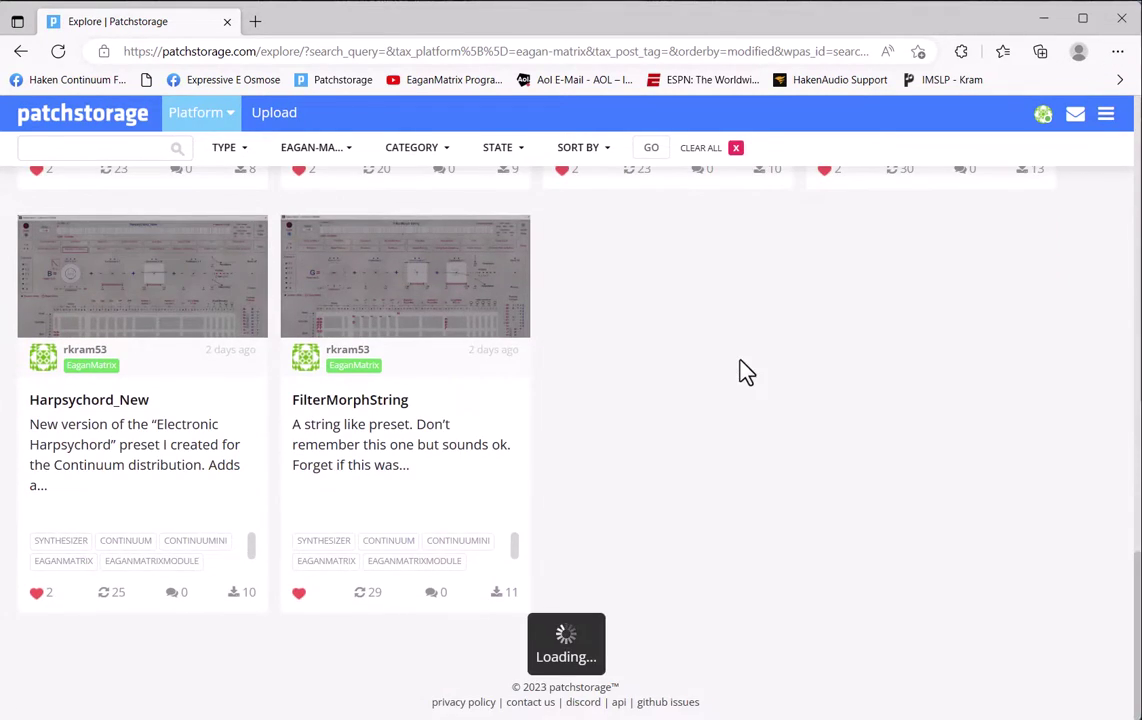
scroll(765, 447, "down", 2)
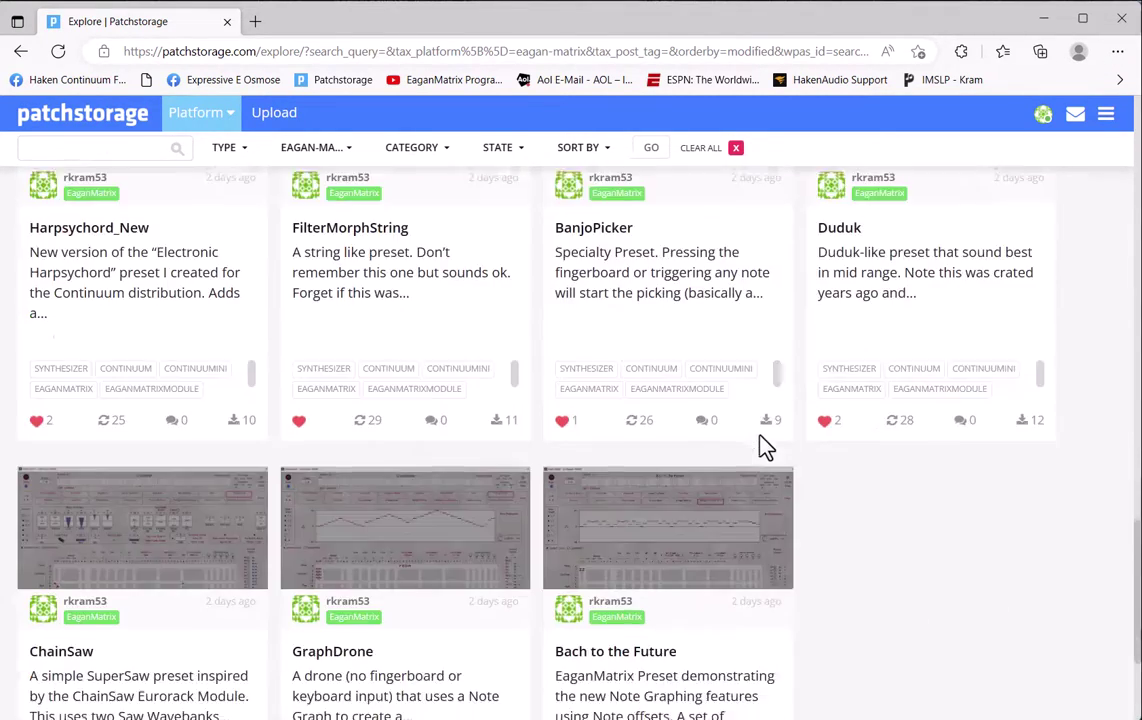
scroll(765, 447, "down", 10)
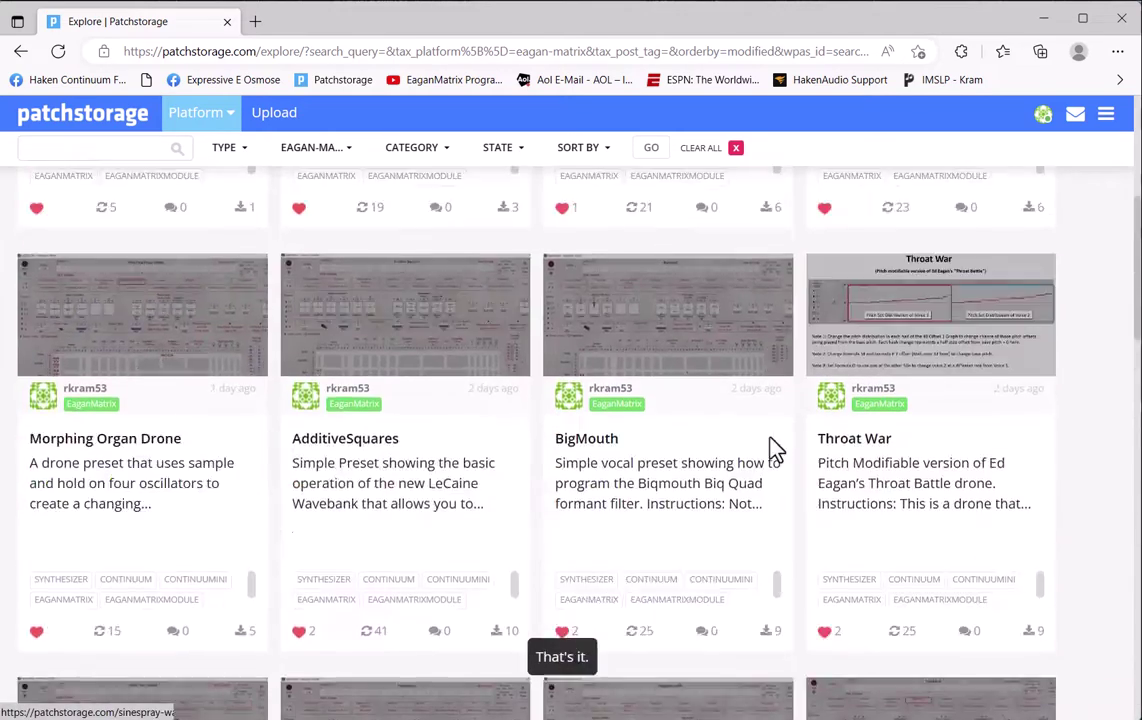
scroll(775, 450, "up", 3)
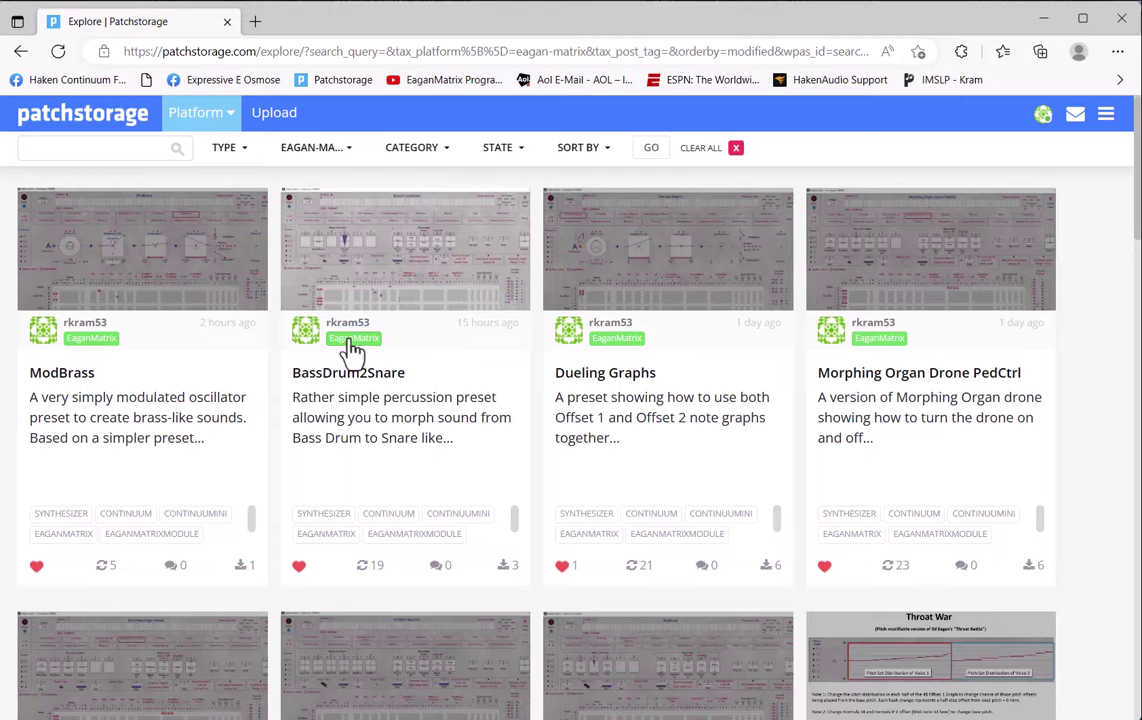
- Revisit the unfiltered project list and return to the Patchstorage home page
left_click(340, 79)
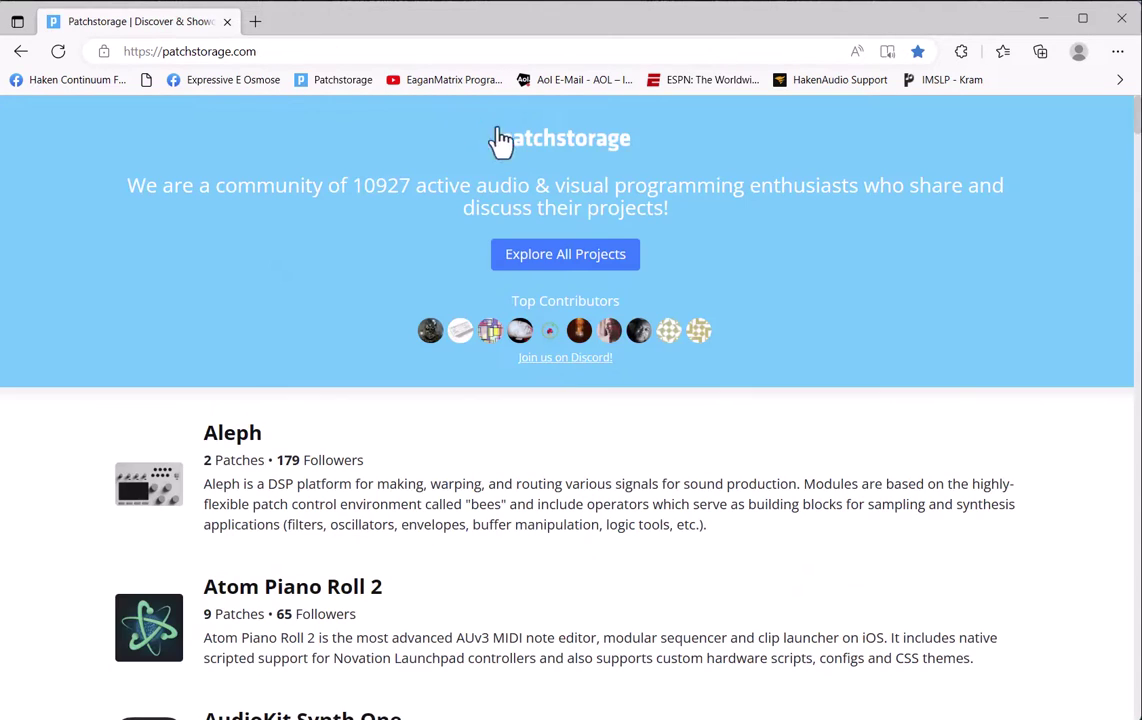
left_click(574, 272)
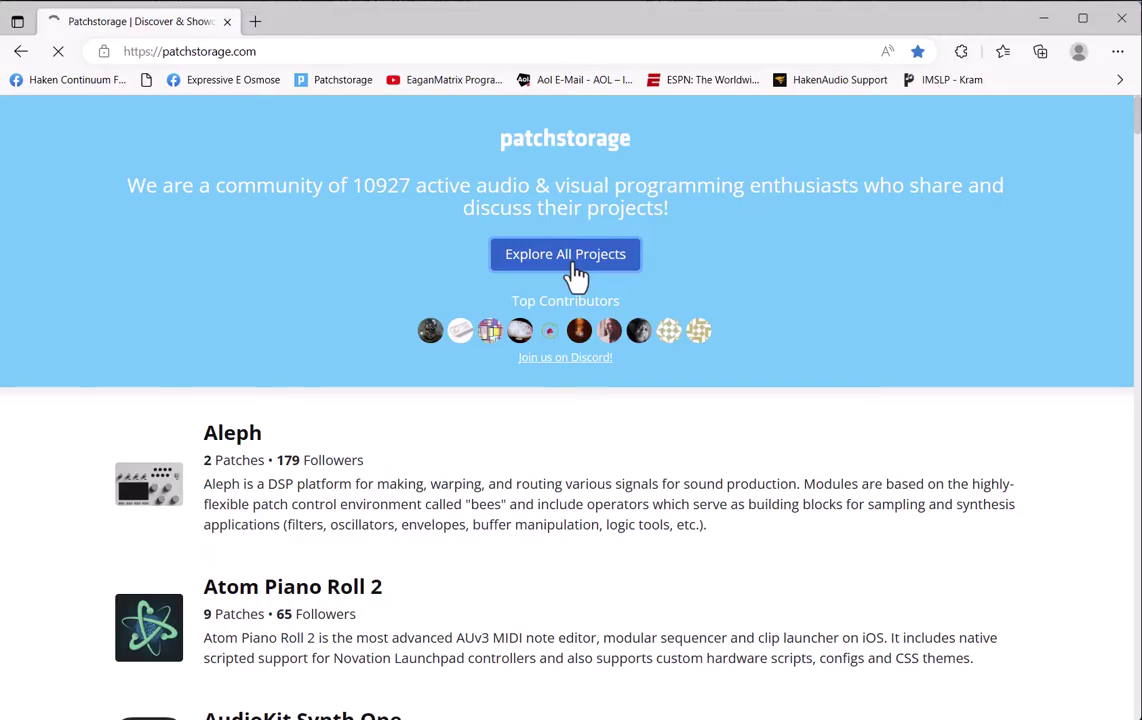
scroll(449, 421, "down", 10)
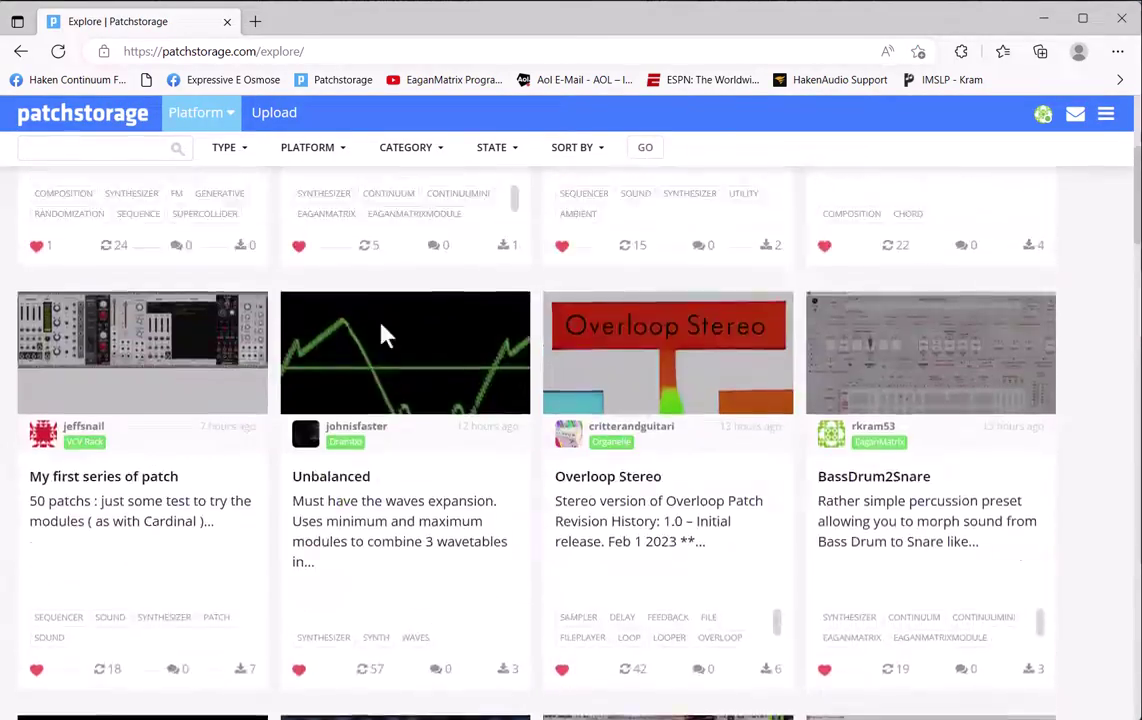
scroll(385, 335, "up", 3)
left_click(70, 118)
- Open the EaganMatrix platform from the home page's platform list and view its patches and platform description
scroll(635, 466, "down", 15)
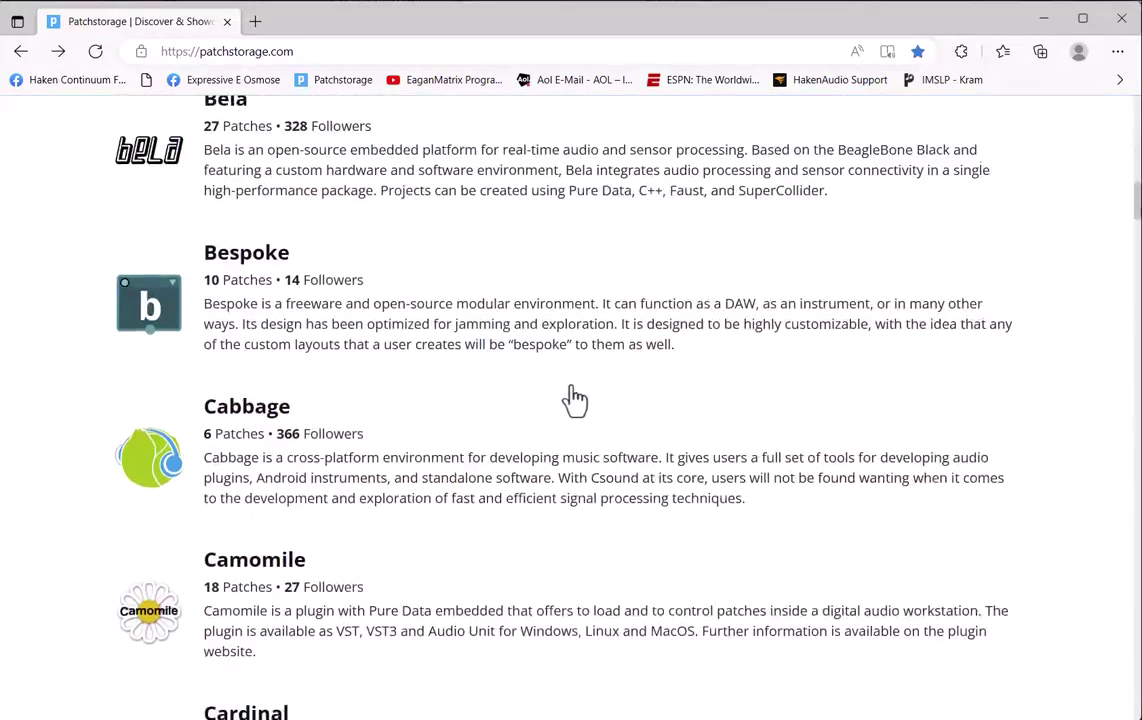
scroll(575, 400, "down", 14)
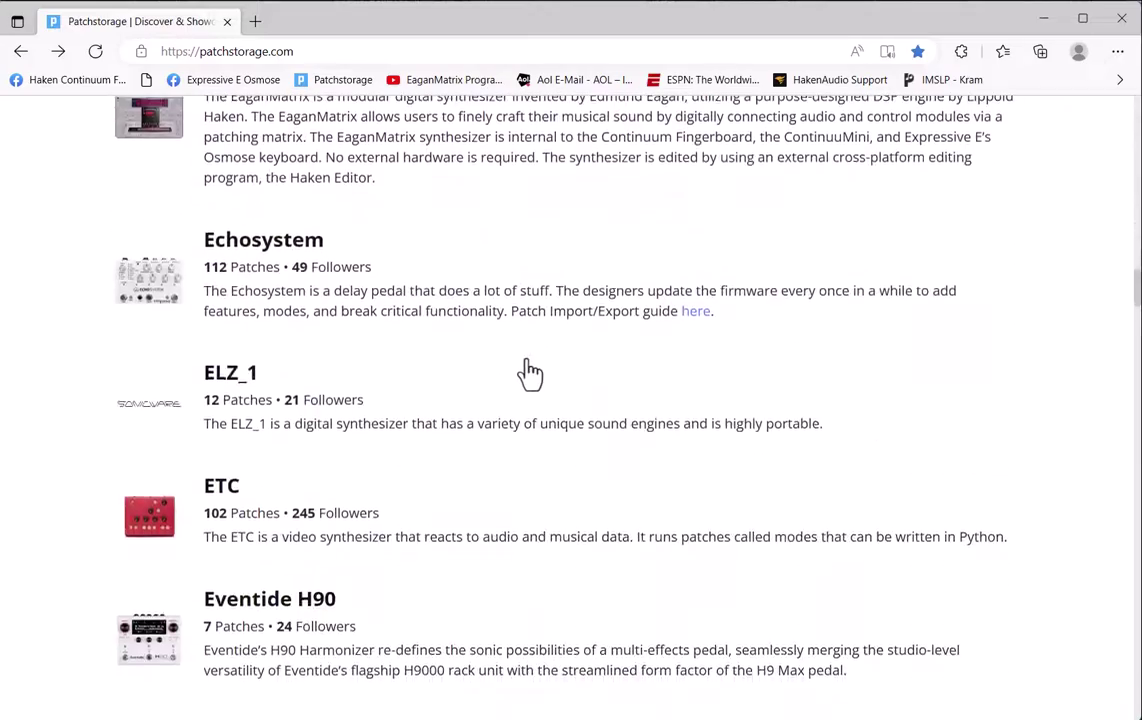
scroll(530, 373, "up", 4)
left_click(296, 422)
scroll(728, 335, "up", 7)
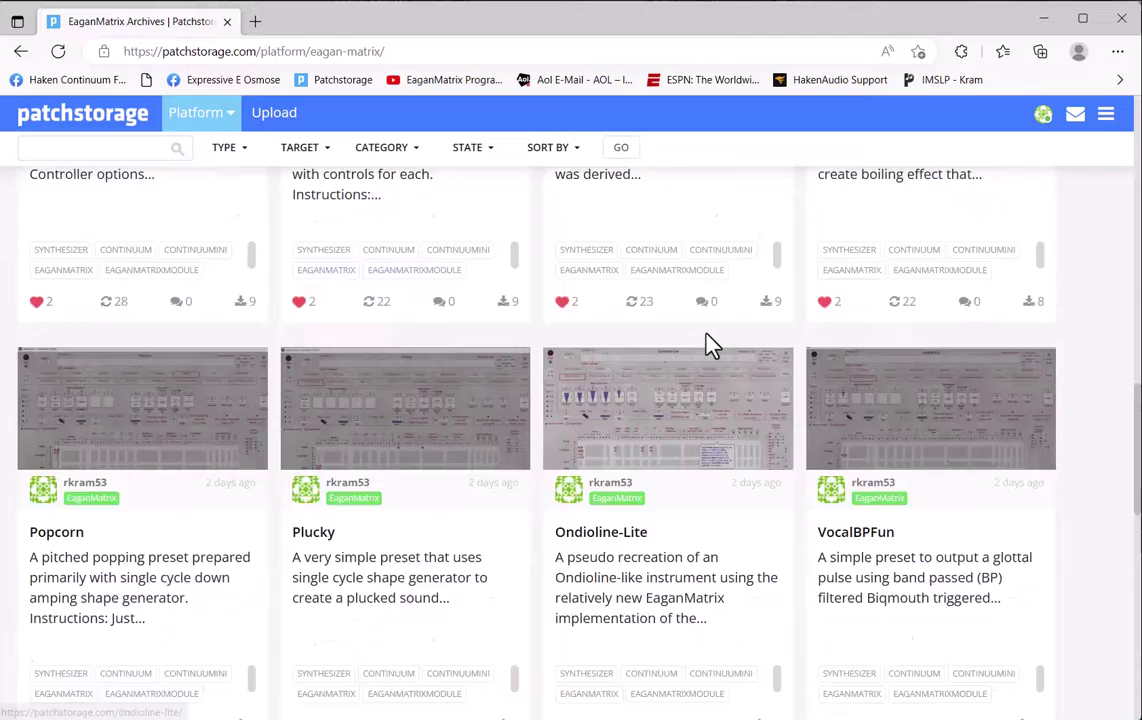
scroll(709, 345, "up", 11)
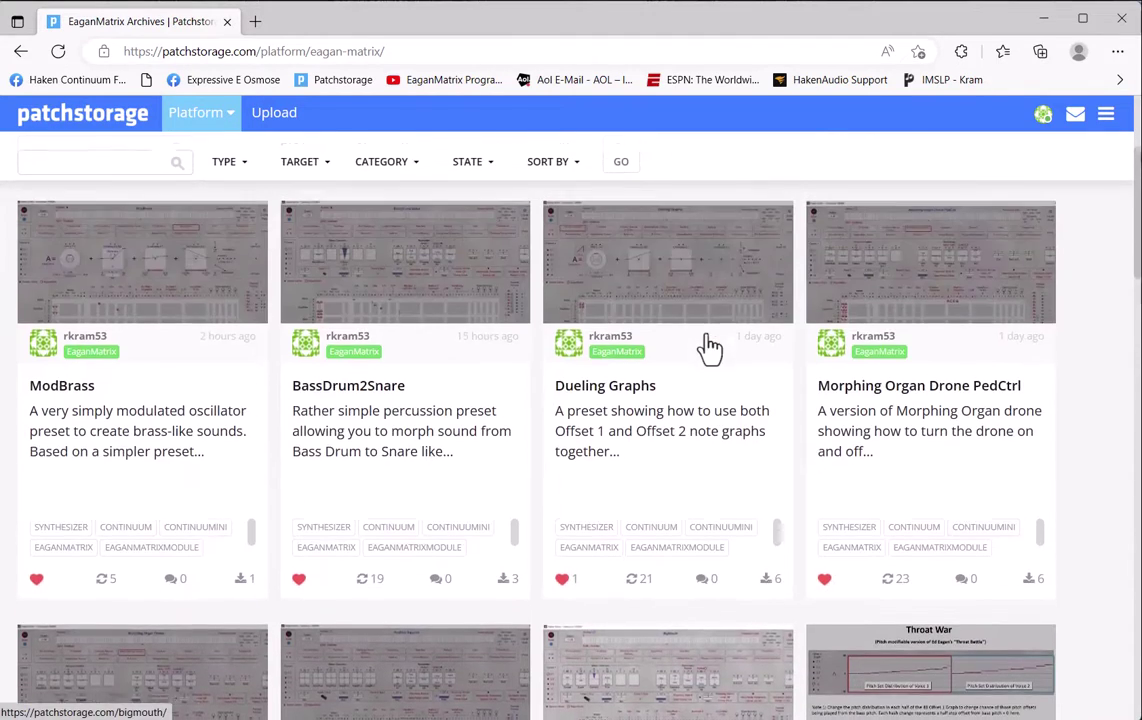
scroll(709, 345, "up", 1)
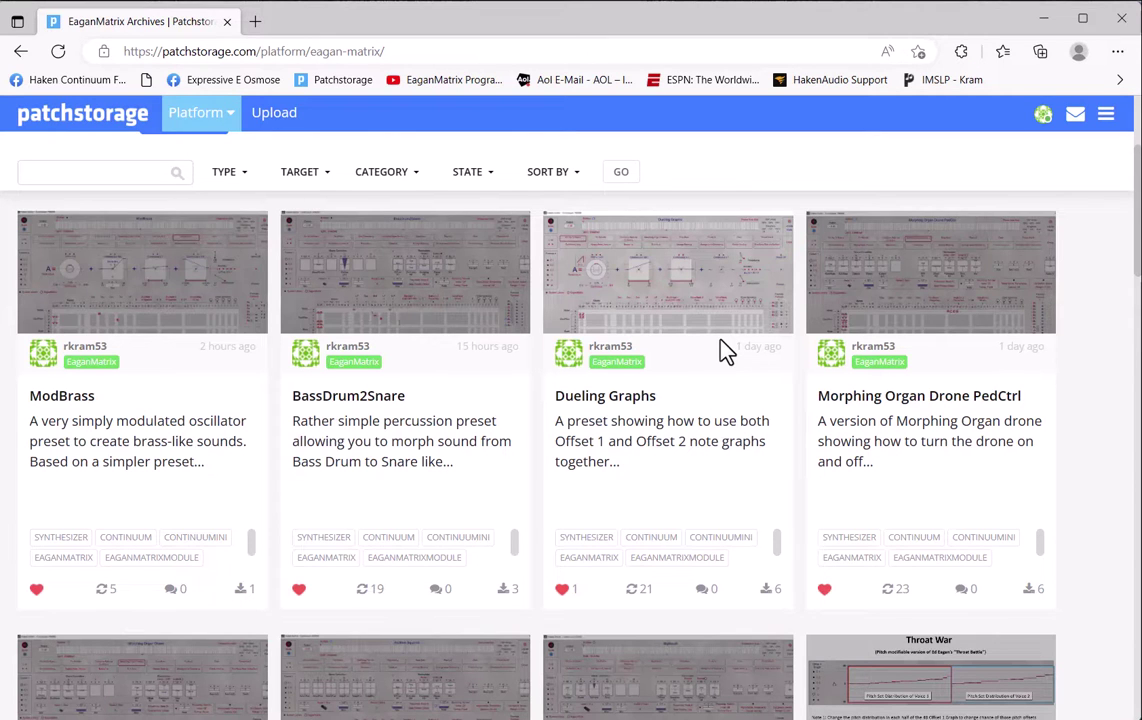
scroll(727, 349, "up", 2)
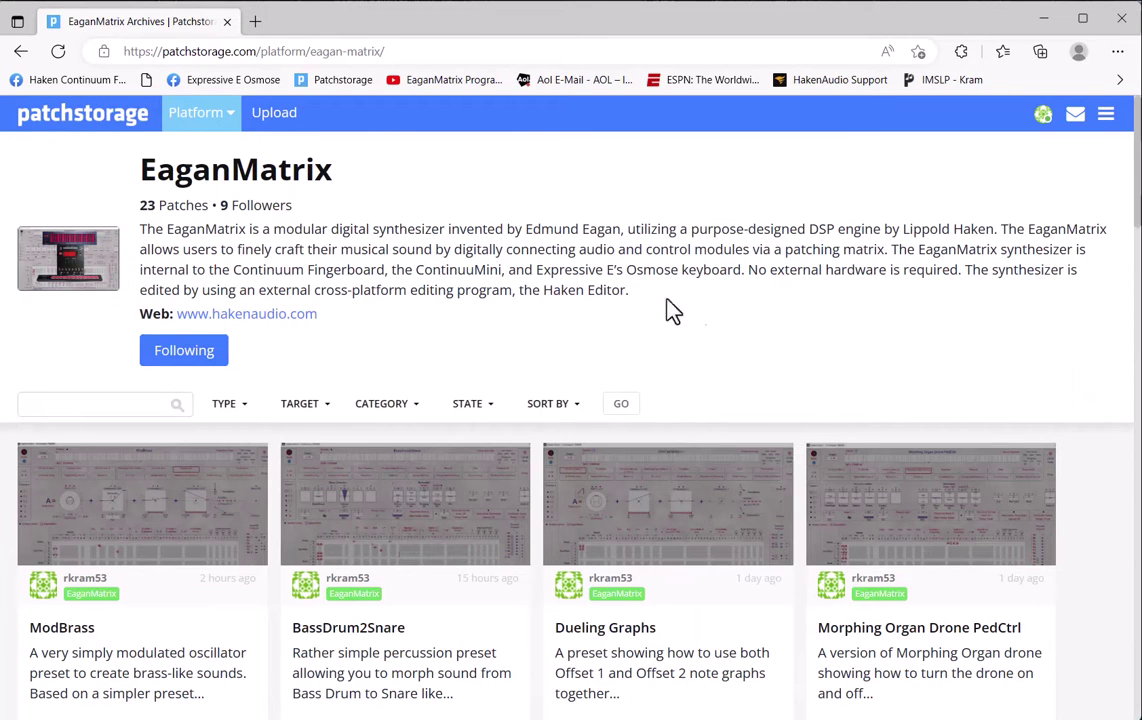
- Start a new patch upload with the project state Ready to Go and the platform EaganMatrix
left_click(1045, 119)
left_click(282, 114)
left_click(306, 150)
left_click(498, 314)
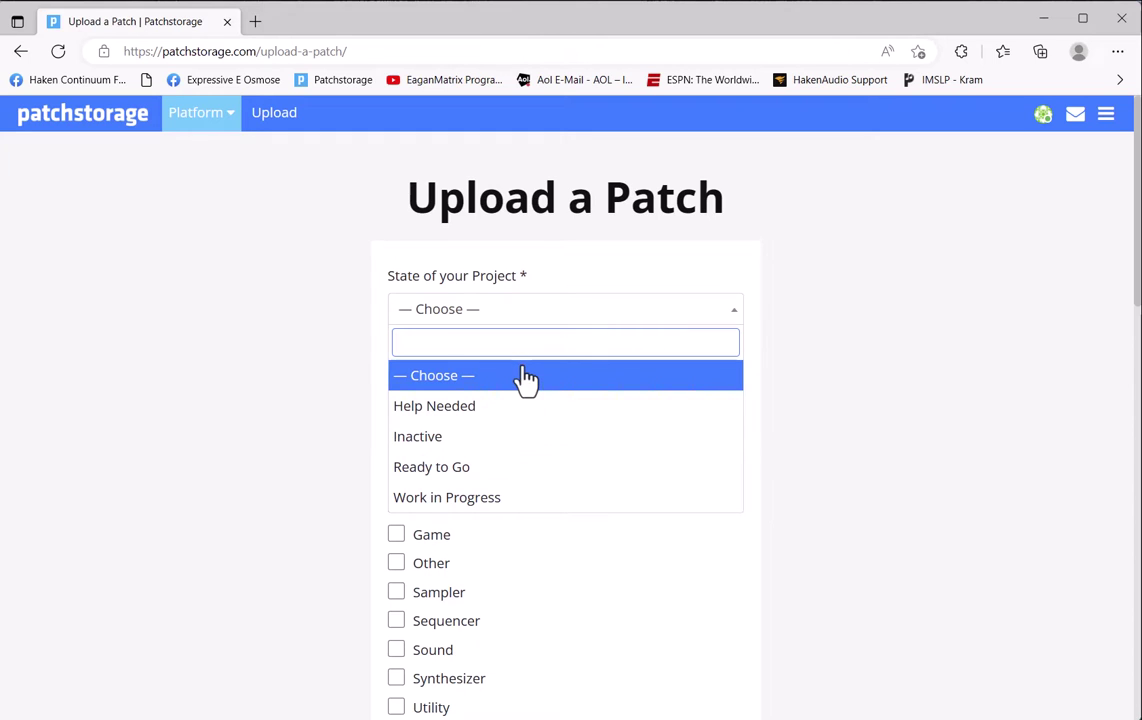
left_click(469, 467)
left_click(474, 403)
scroll(540, 490, "down", 5)
scroll(540, 505, "down", 3)
left_click(520, 474)
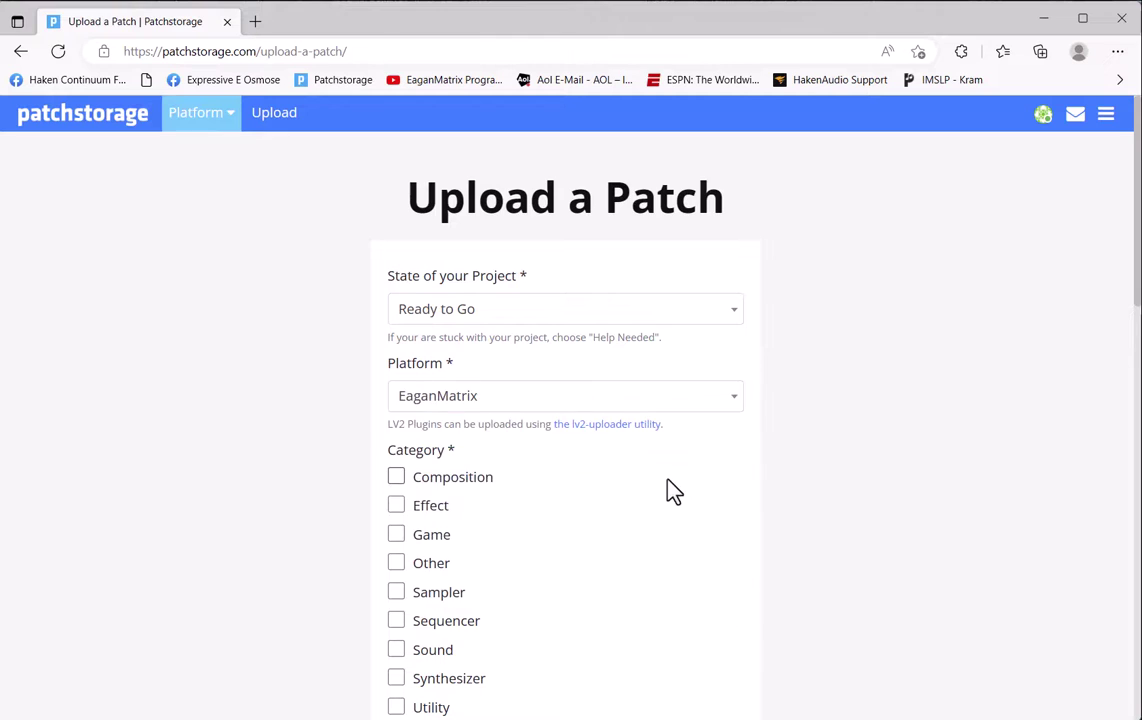
- Assign the patch to the Synthesizer category and name it FeelingsDrone
scroll(672, 490, "down", 1)
left_click(396, 585)
scroll(581, 525, "down", 4)
left_click(472, 336)
type("FeelingsDrone")
- Copy the opening paragraph about controlling the Additive bank in Spread Amplitude mode from the Notepad notes into the patch description
left_click(563, 426)
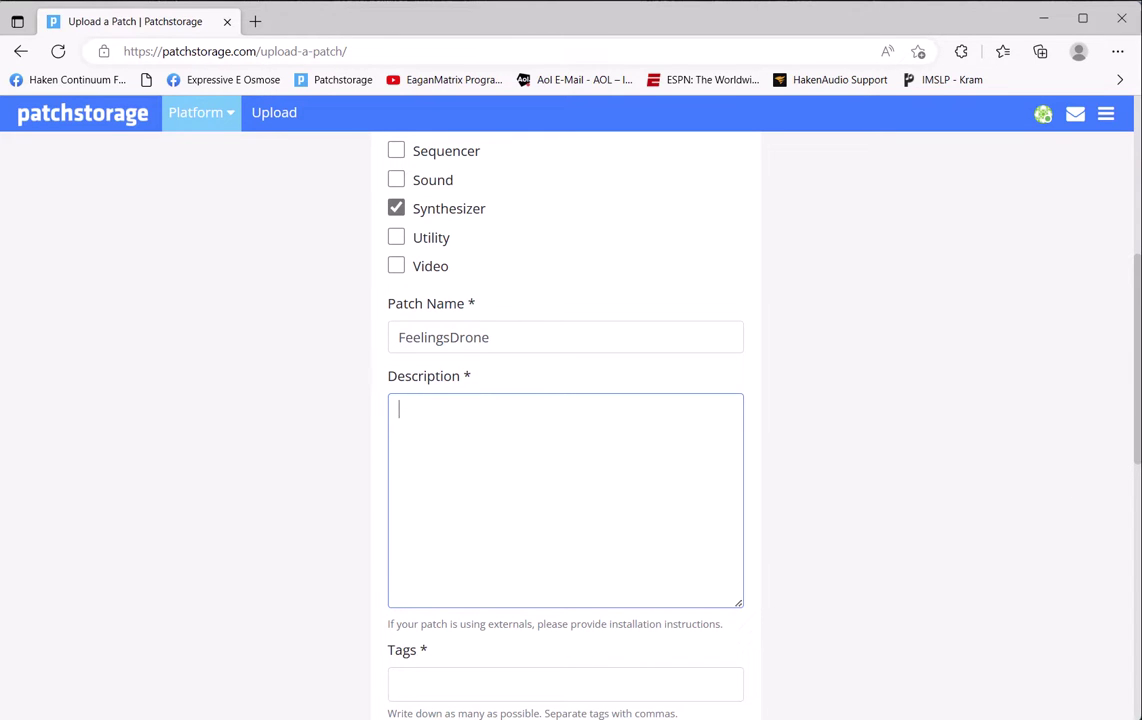
key("alt+Tab")
left_click_drag(860, 382, 568, 339)
left_click(535, 418)
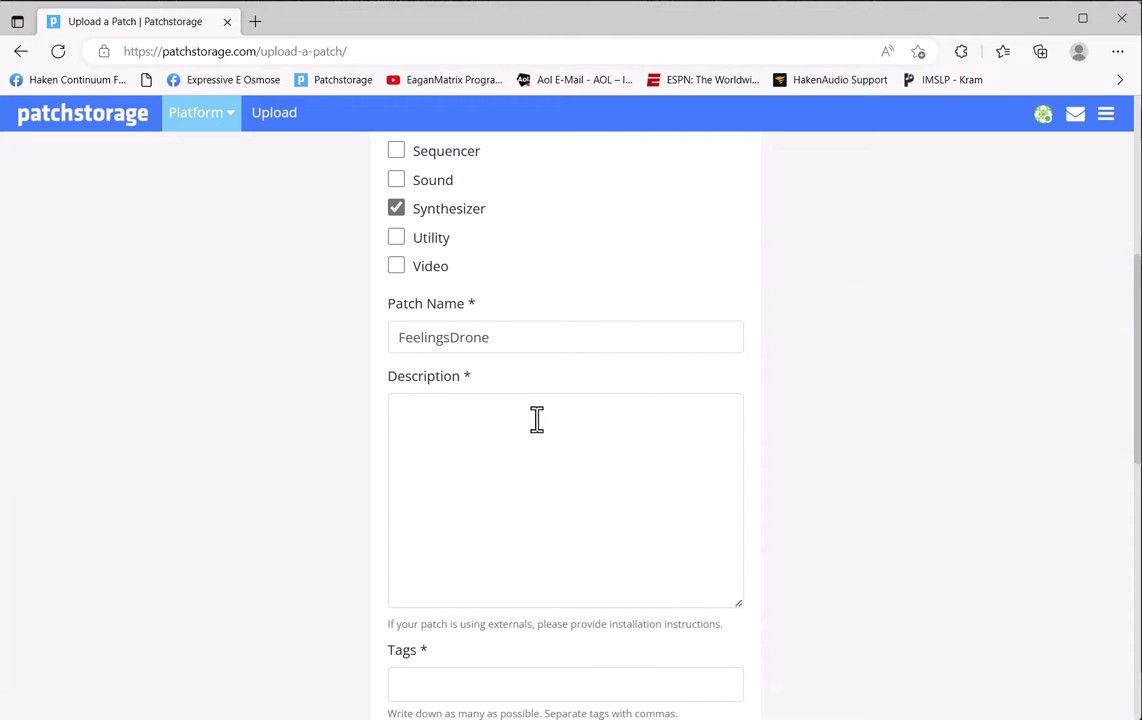
type("This drone preset show how to control the Additive bank in Spread Amplitude mode. Various controls are tied to different additive parameters to let you experiment. It repeats a portion of the Mahling phrase using a continuous shape generator indexing over the portion of the phrase desired.")
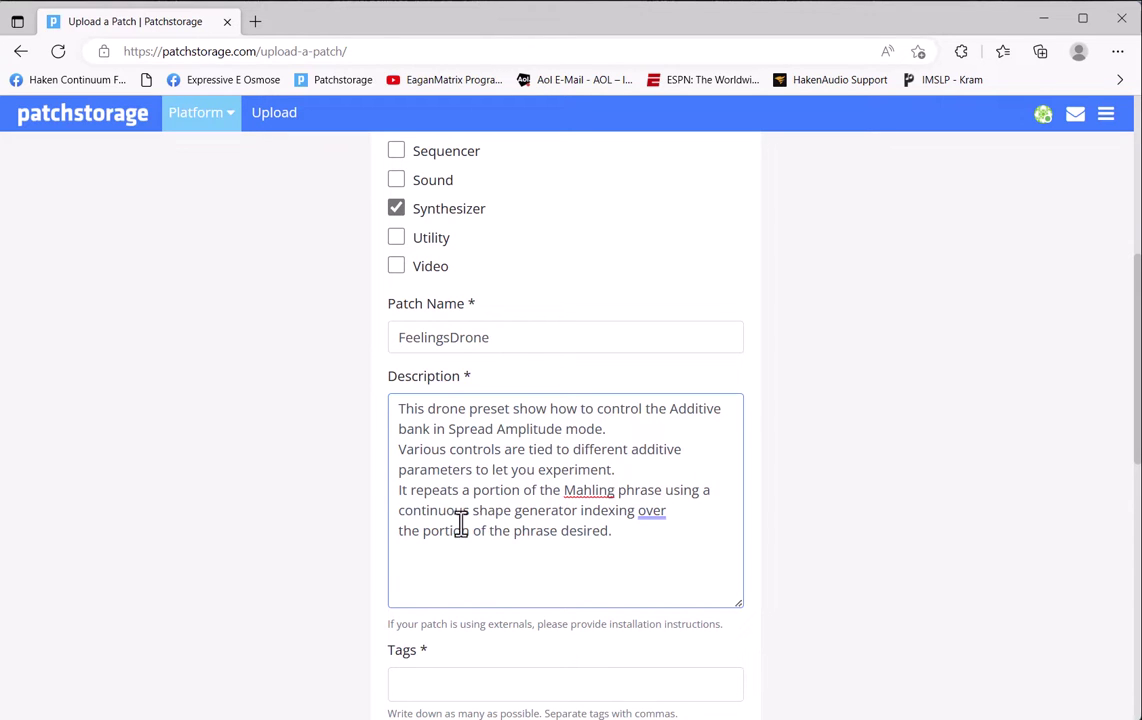
- Add the "Instructions:" section from the Notepad notes below the opening paragraph of the description
left_click(448, 555)
key("alt+Tab")
left_click_drag(1057, 472, 612, 413)
left_click(428, 563)
type("Instructions: This is a drone preset that will play as soon a loaded and stop when another preset if loaded. It should run on all EaganMatrix based instruments as no fingerboard or keyboard triggering is used. Note that it takese advantage of Expanded Polyphony to create polyphonic output. If you want it it to play a single voice take it out of expanded polyphony mode.")
- Correct the instructions text to read "it takes advantage" and "If you want it to play"
left_click(400, 577)
key("BackSpace")
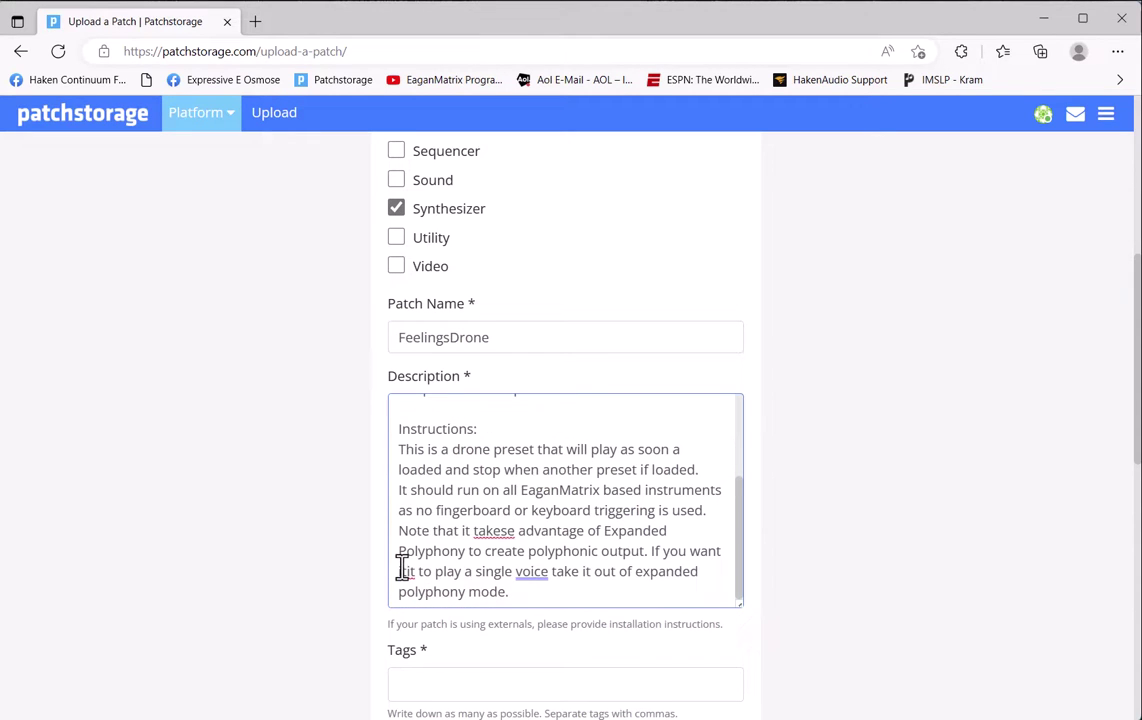
key("BackSpace")
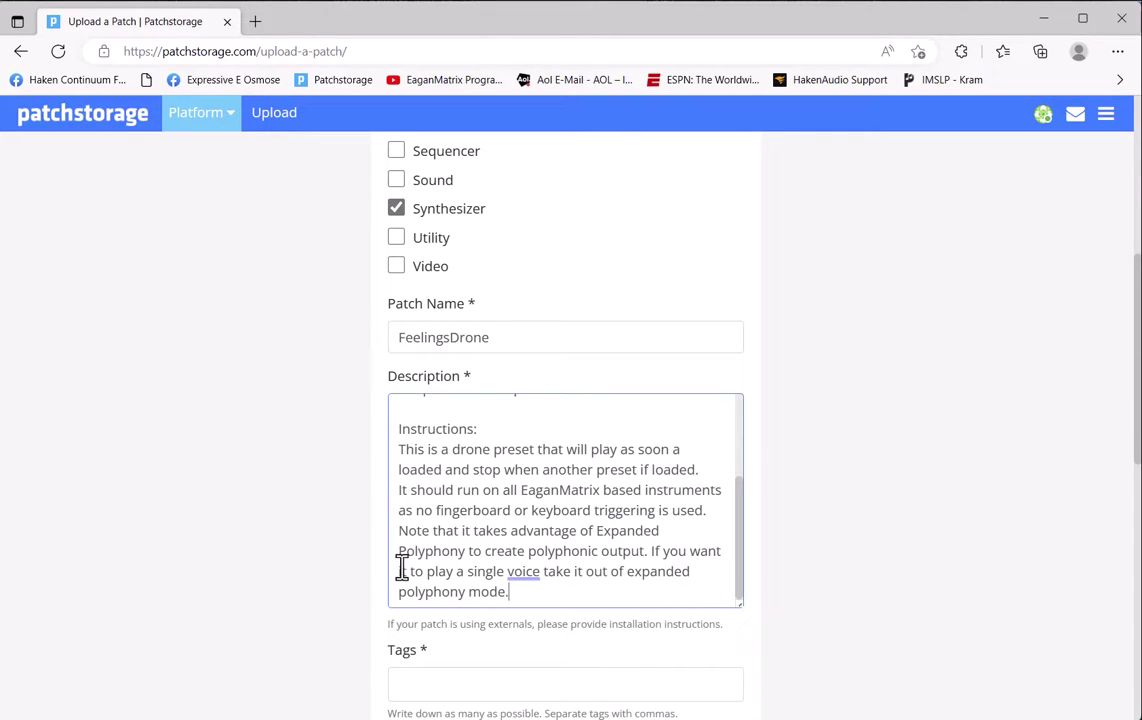
- Copy the Macro Controllers list, entries i to vi, from the Notepad notes to the end of the description after a blank line
key("Return")
key("Return")
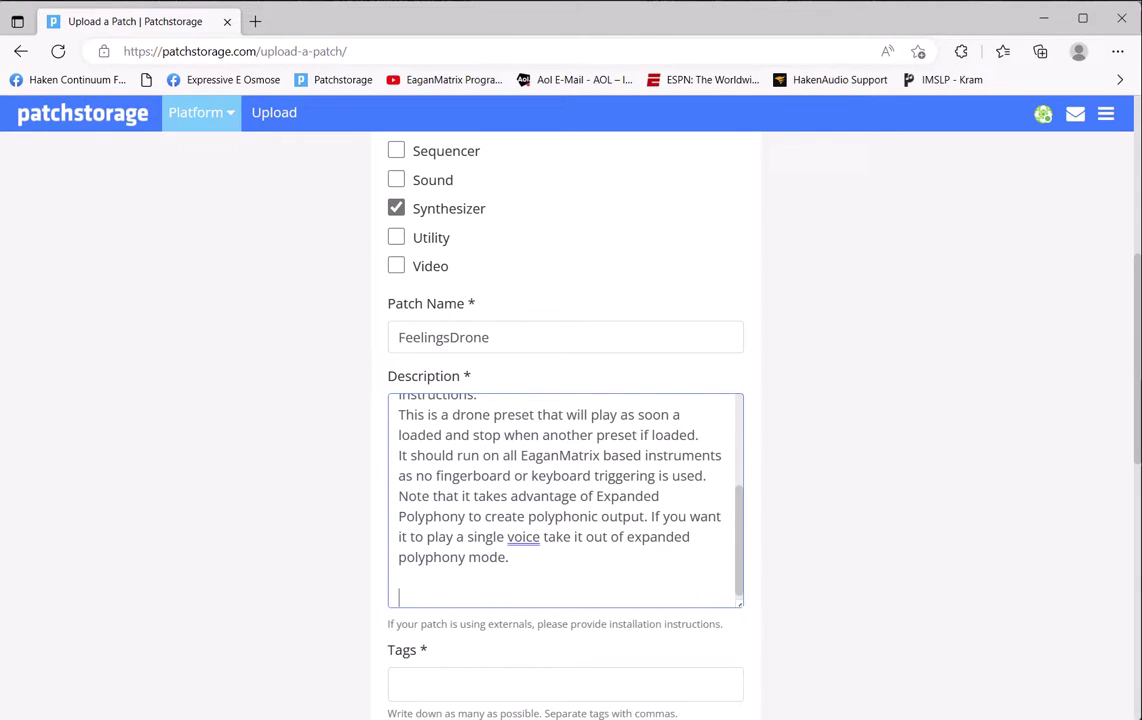
key("alt+Tab")
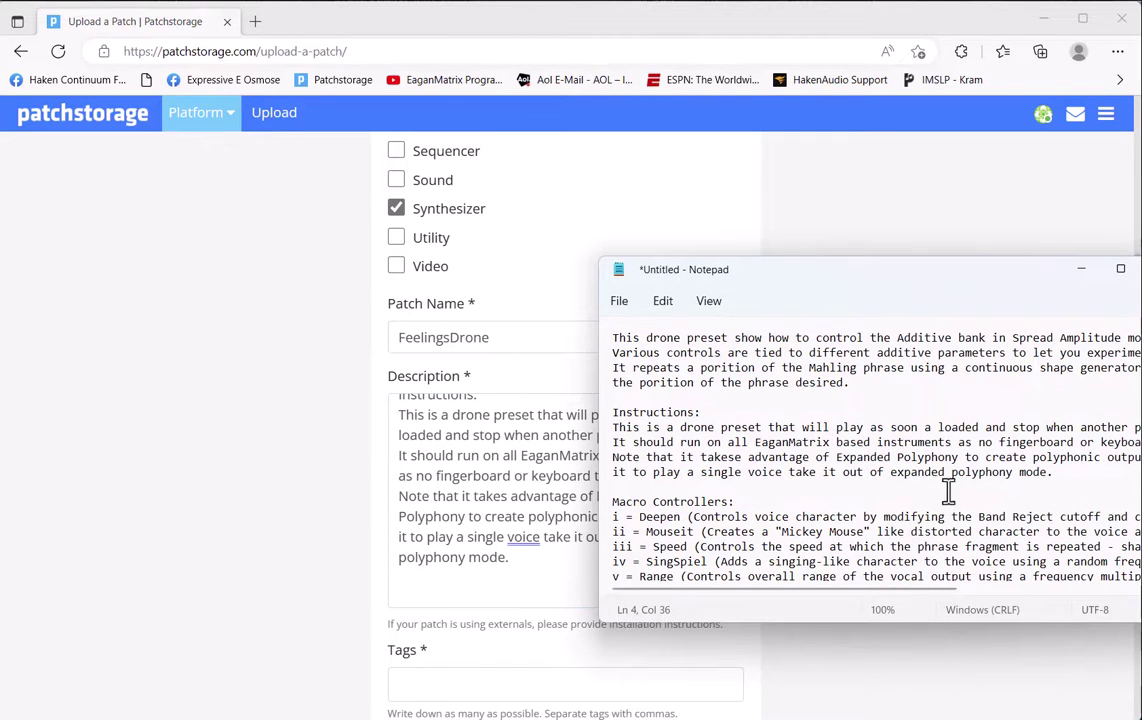
scroll(940, 480, "down", 3)
left_click_drag(616, 388, 1023, 488)
key("ctrl+c")
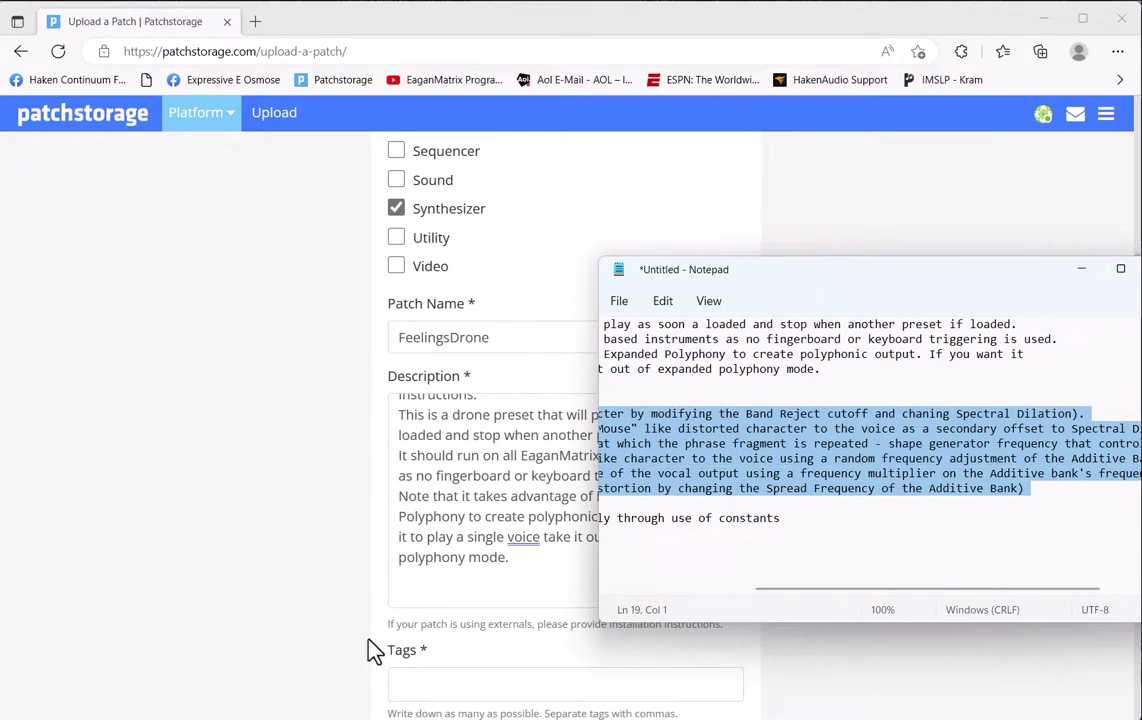
left_click(477, 586)
key("ctrl+v")
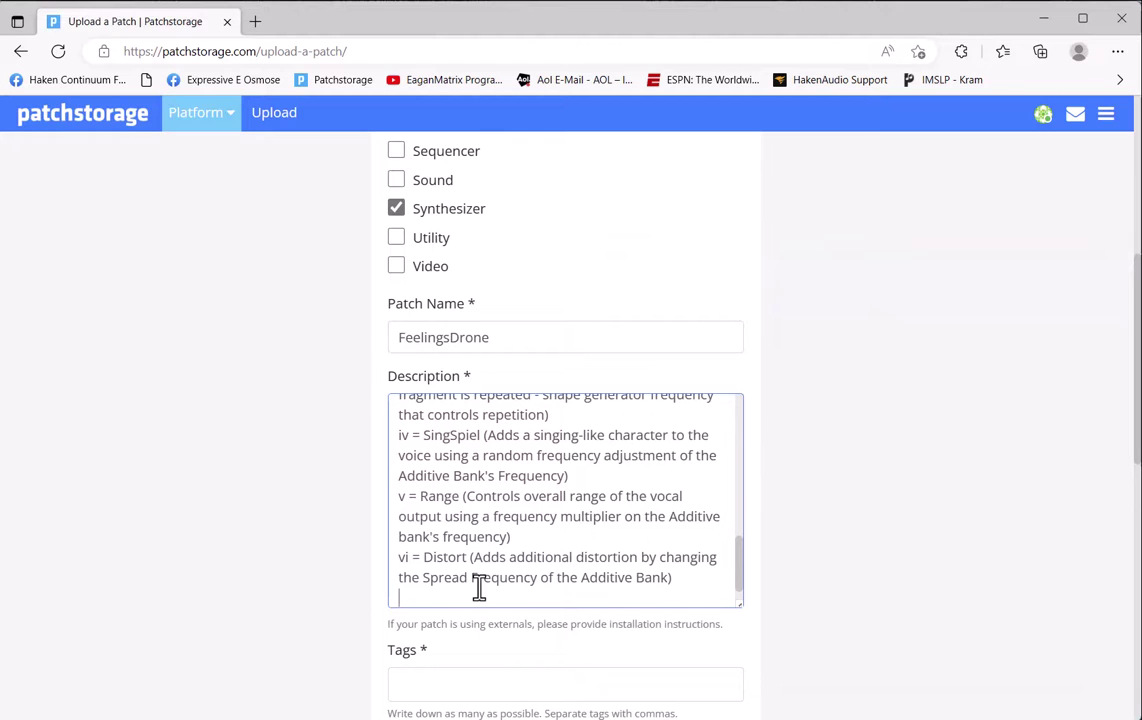
- Separate the macro controller entries in the description with blank lines
scroll(535, 545, "up", 2)
scroll(521, 482, "down", 3)
left_click(595, 470)
key("Return")
left_click(543, 505)
key("Return")
scroll(583, 543, "up", 3)
scroll(583, 543, "up", 3)
left_click(512, 574)
key("Return")
- Copy the Surface section with the X, Y and Z lines from the Notepad notes to the end of the description
scroll(613, 527, "down", 5)
left_click(500, 579)
key("alt+Tab")
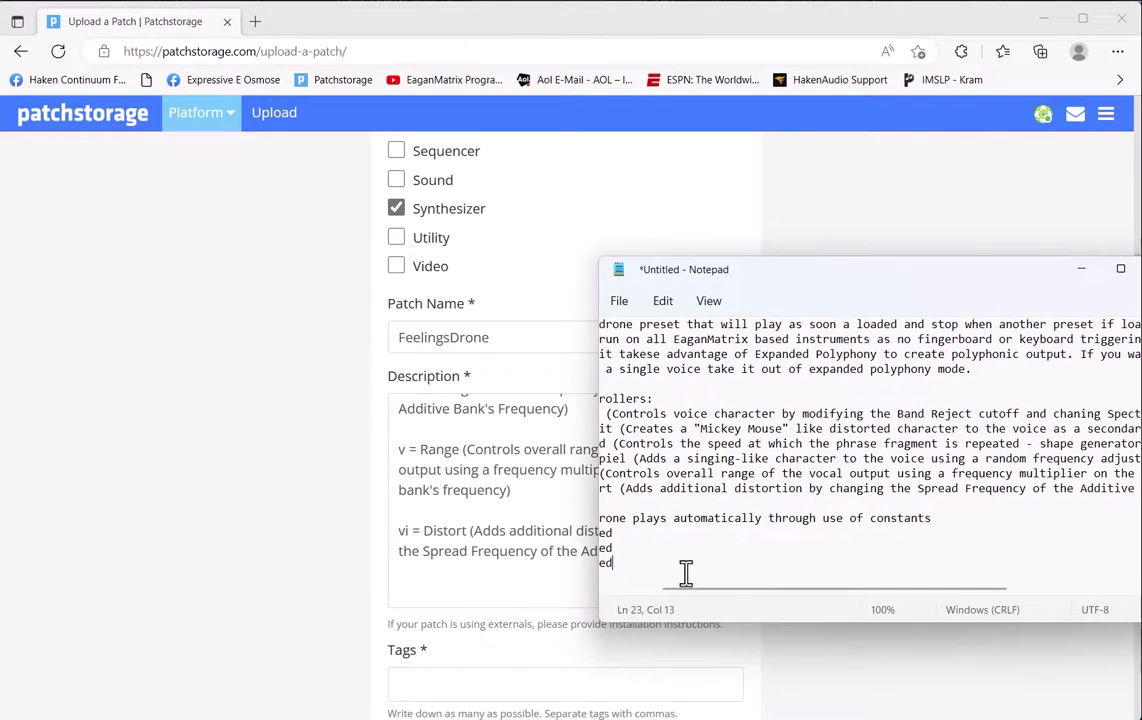
left_click_drag(663, 567, 505, 517)
key("ctrl+c")
key("alt+Tab")
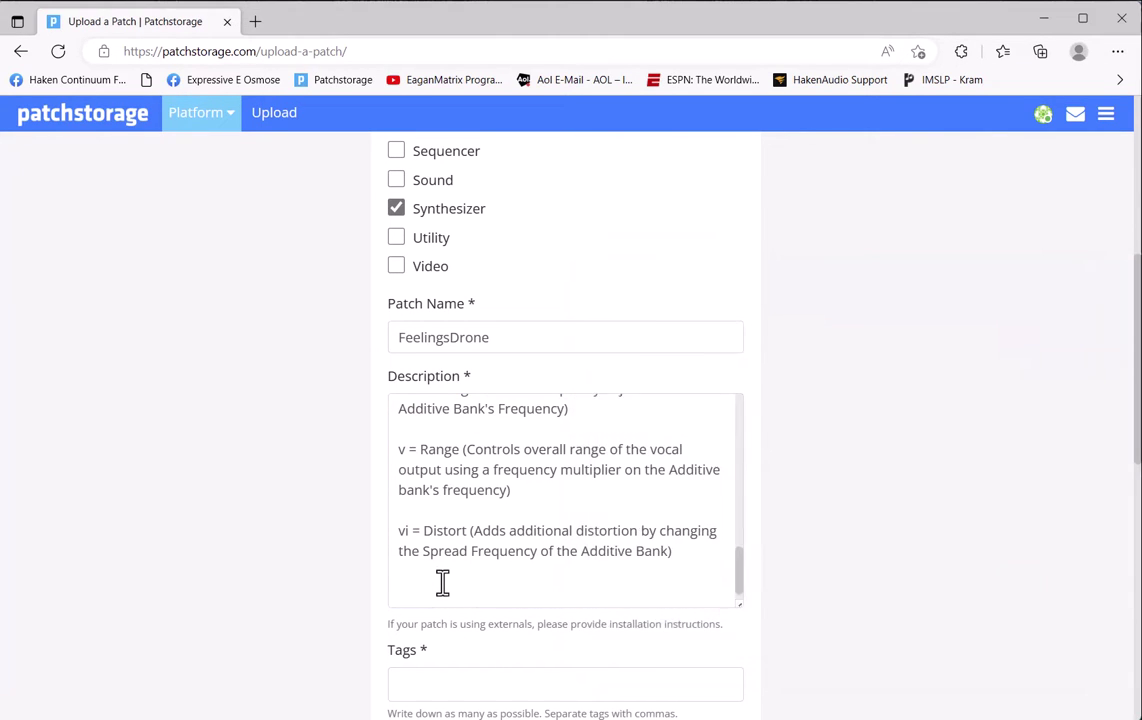
left_click(445, 579)
key("ctrl+v")
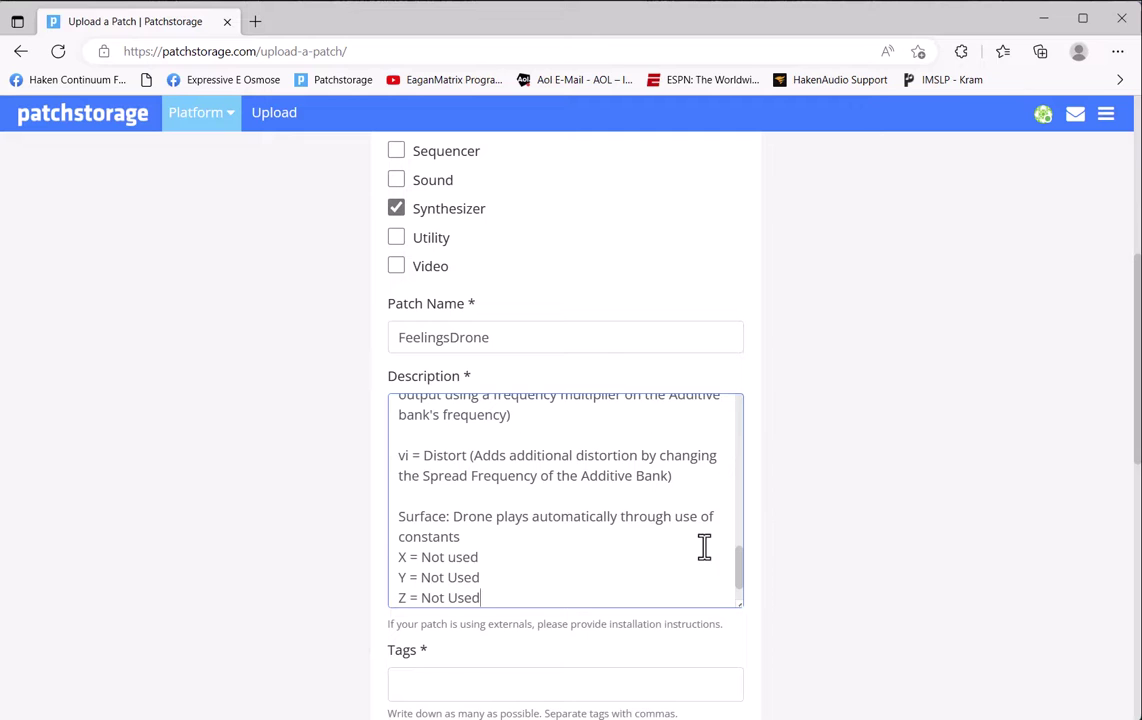
- Copy the pedal lines "Ped1: Sus" and "Ped2: Sos1" from the Notepad notes below the Surface section, after a blank line
key("Return")
key("alt+Tab")
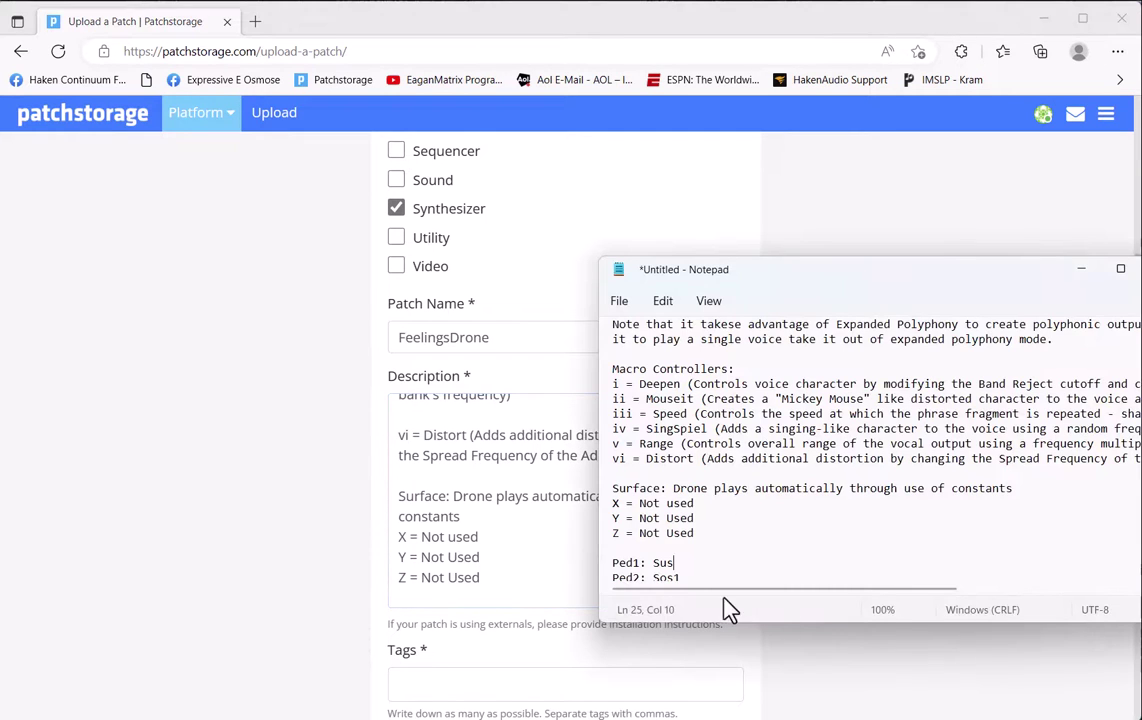
left_click_drag(690, 578, 604, 556)
key("ctrl+c")
left_click(500, 592)
key("Return")
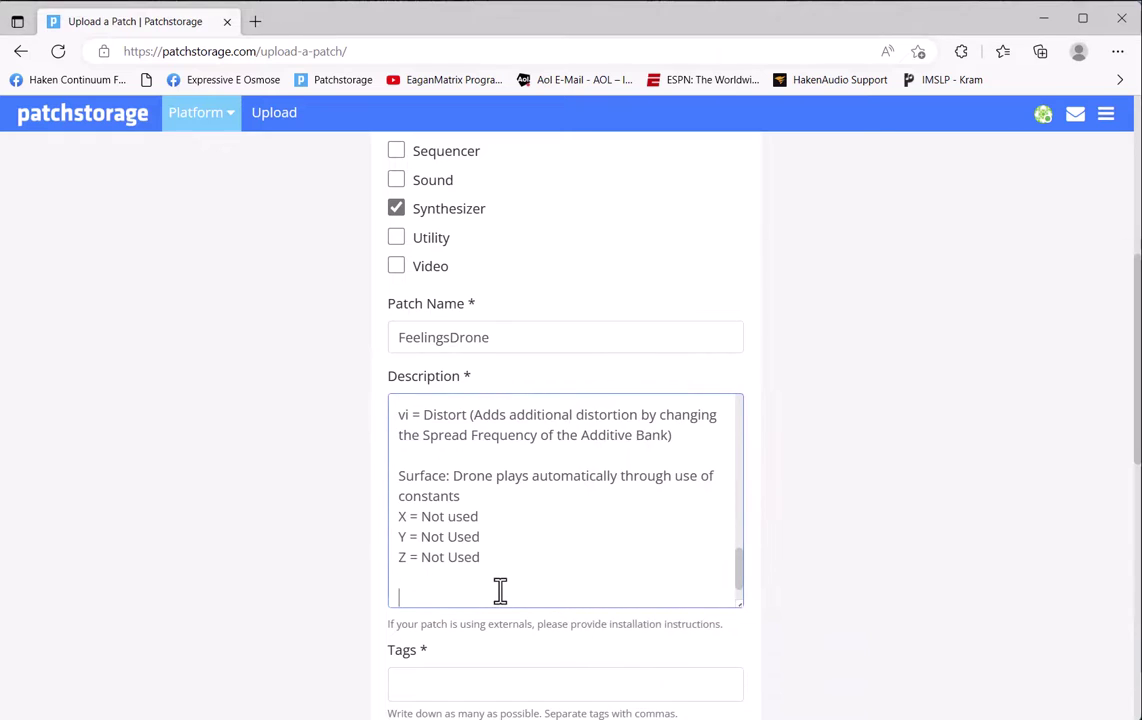
key("ctrl+v")
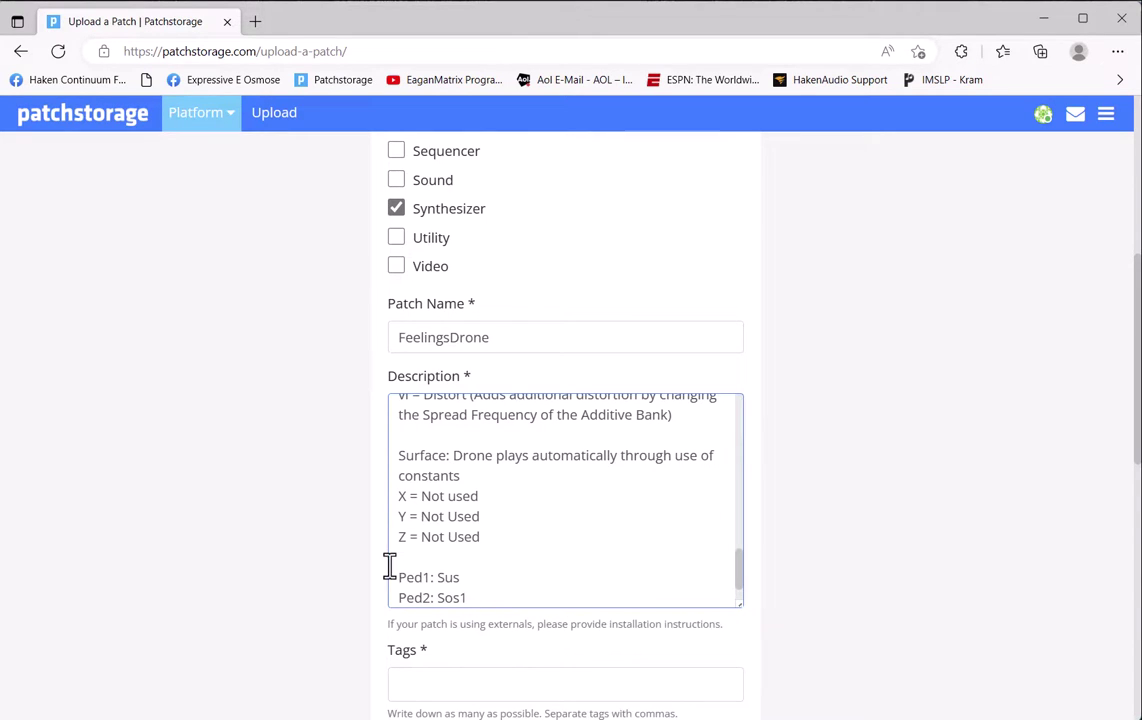
- Add the tags hakenaudio, continuum, continuumini, eaganmatrixmodule, eaganmatrix and osmose to the patch
scroll(569, 523, "down", 2)
left_click(565, 502)
type("Ha")
left_click(555, 545)
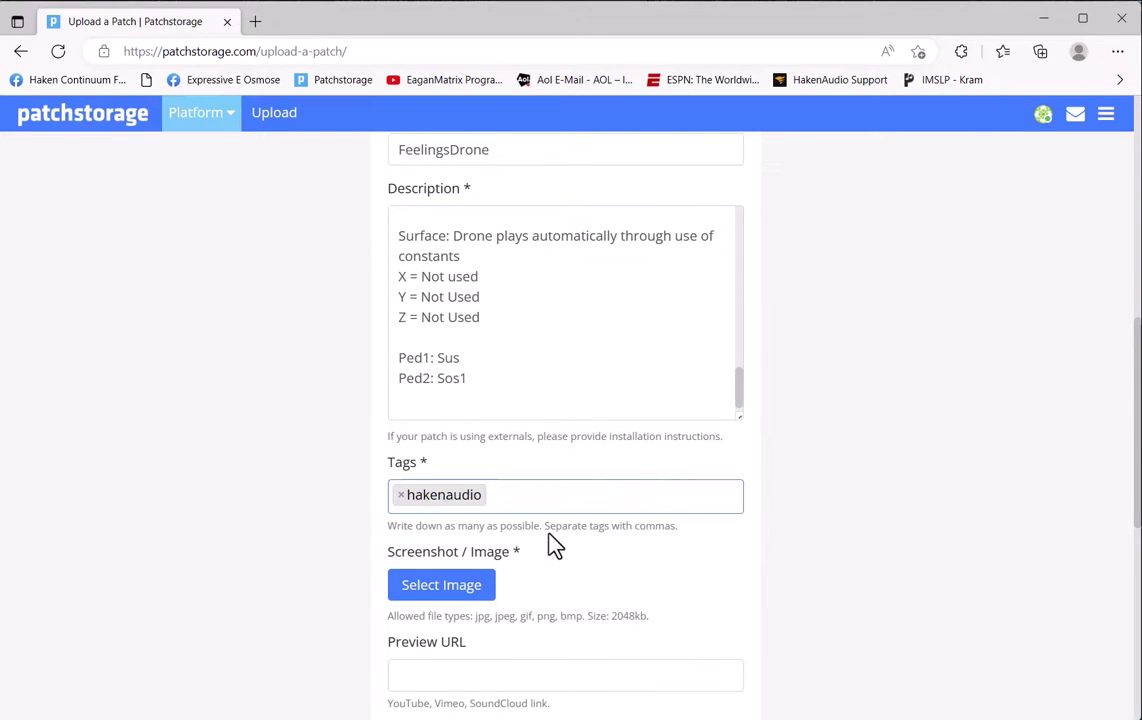
type("continuum,continuumini,eaganmatrixmodule,Eagan")
left_click(497, 616)
type("Osmose")
left_click(463, 561)
- Upload the FeelingsDrone JPG from the Continuum folder as the patch's screenshot image
scroll(617, 581, "down", 2)
scroll(600, 503, "down", 1)
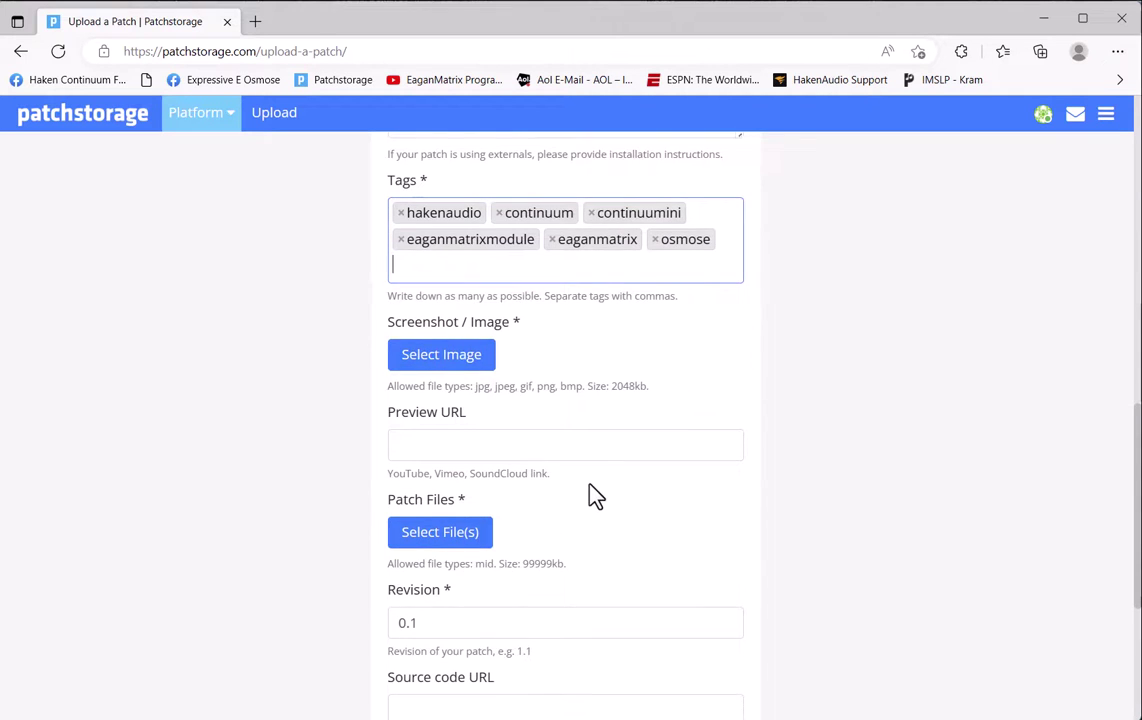
scroll(647, 434, "up", 7)
scroll(647, 434, "down", 4)
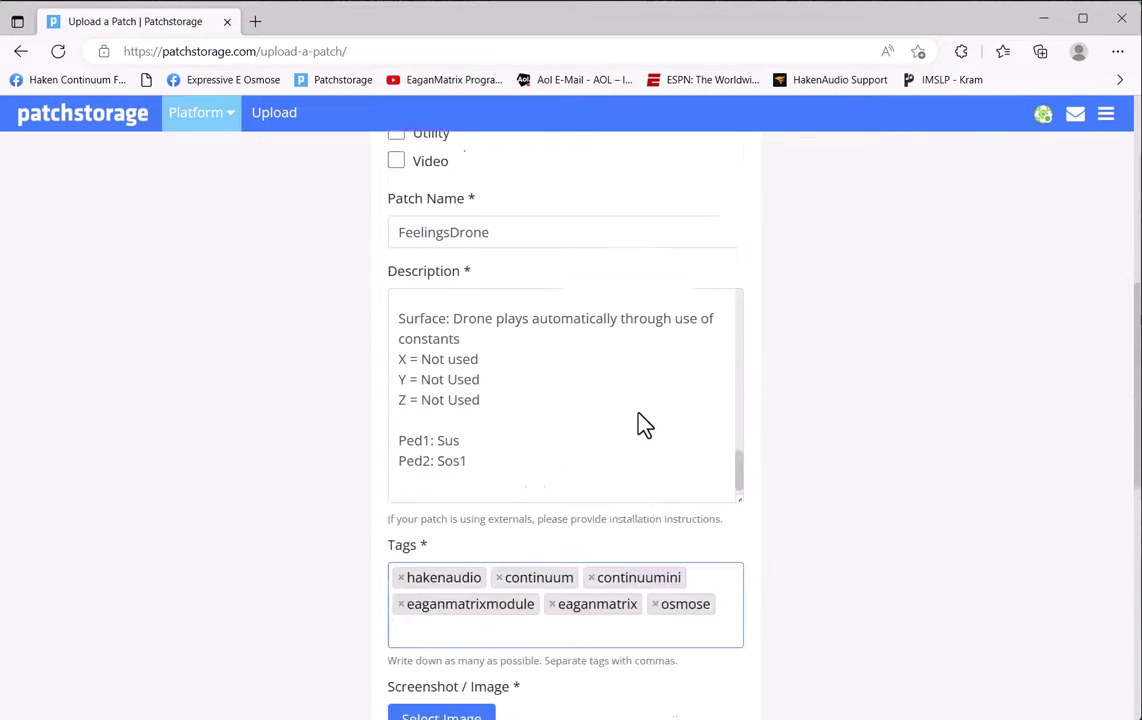
scroll(586, 326, "down", 5)
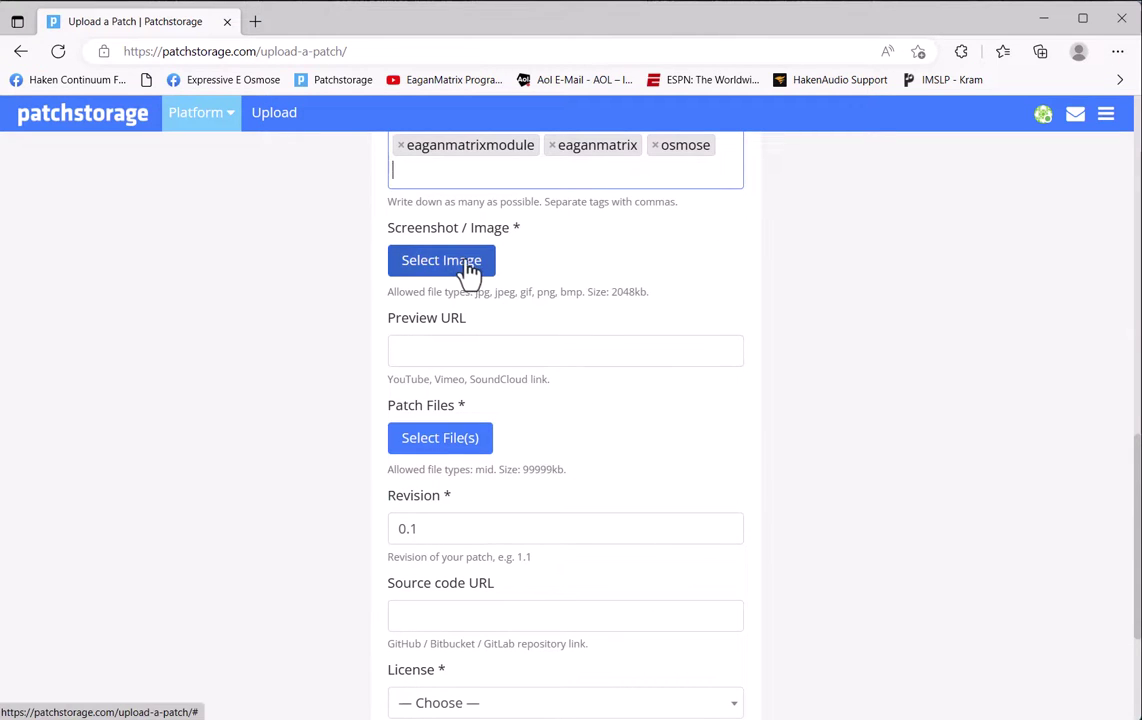
left_click(468, 268)
scroll(283, 242, "up", 3)
scroll(295, 255, "down", 3)
left_click(290, 222)
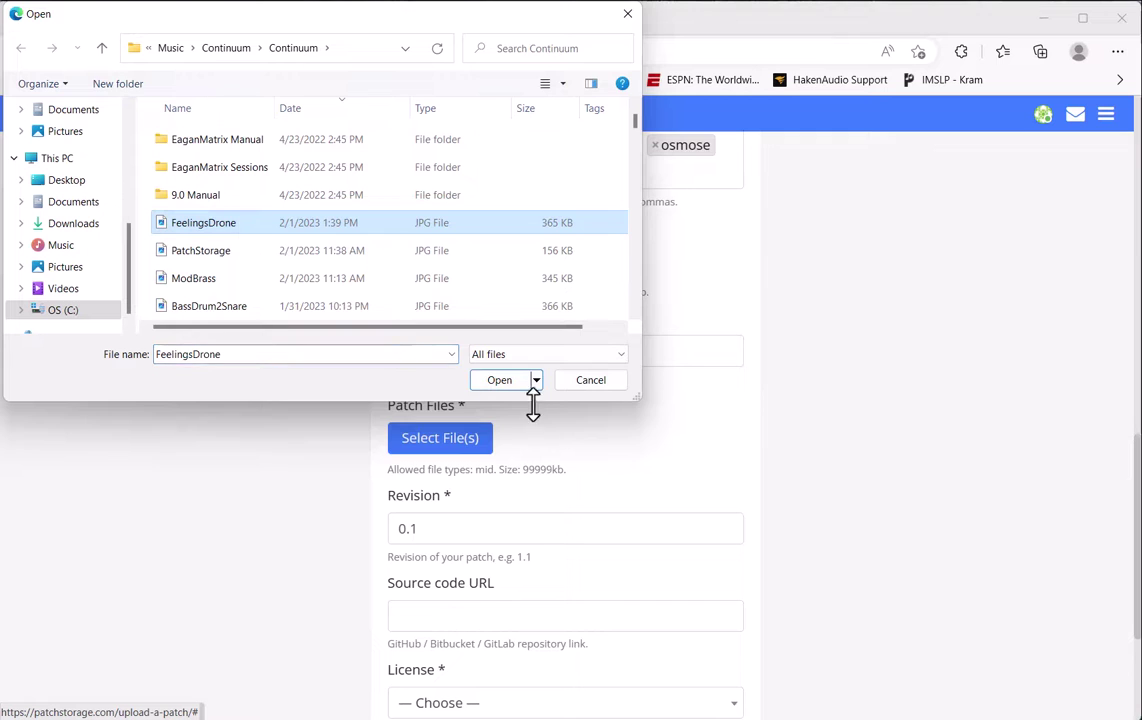
left_click(500, 380)
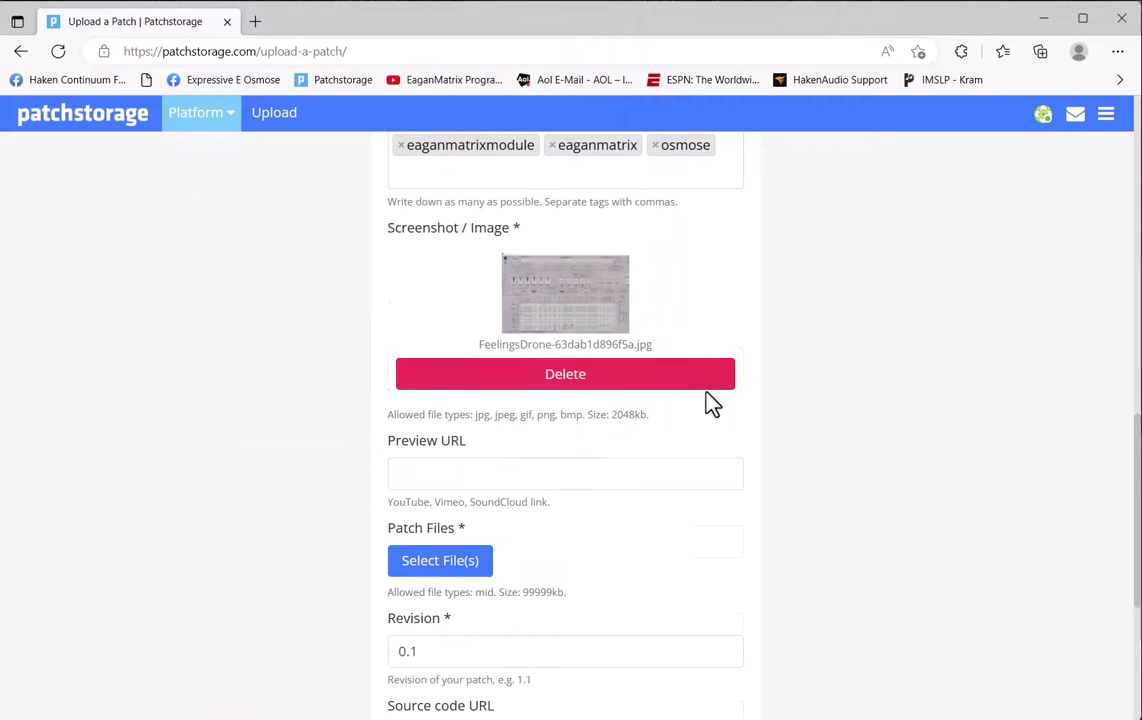
- Upload the FeelingsDrone preset from the EMModule Presets folder as the patch file
scroll(672, 472, "down", 1)
left_click(448, 469)
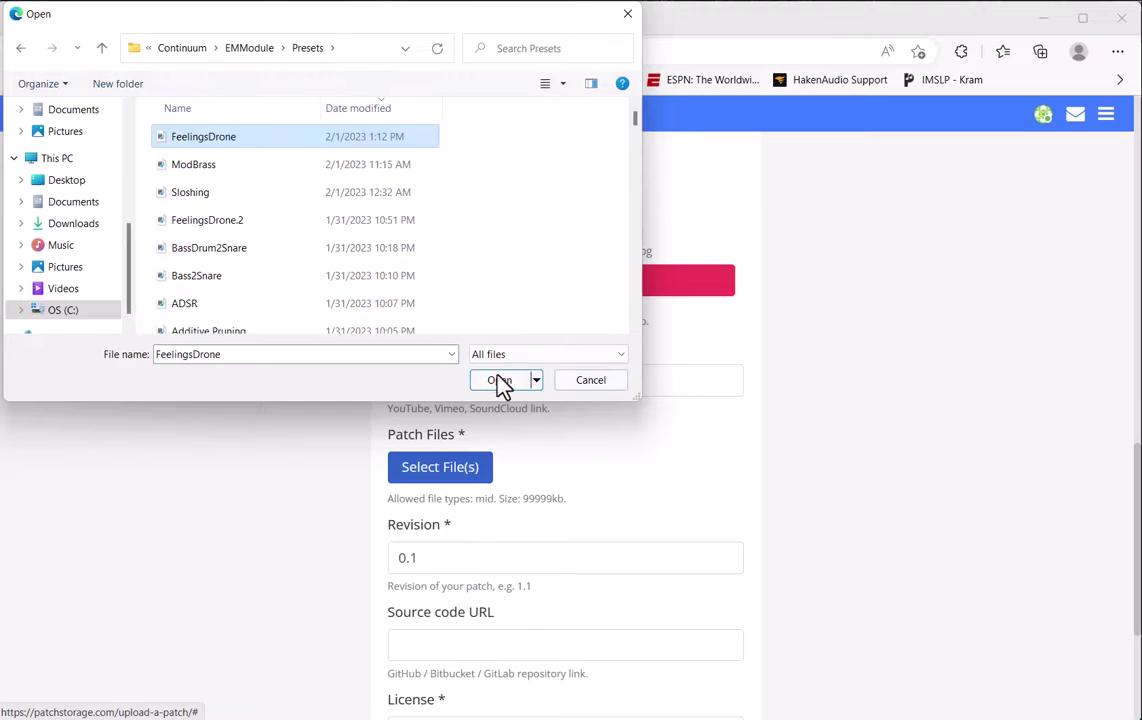
left_click(499, 382)
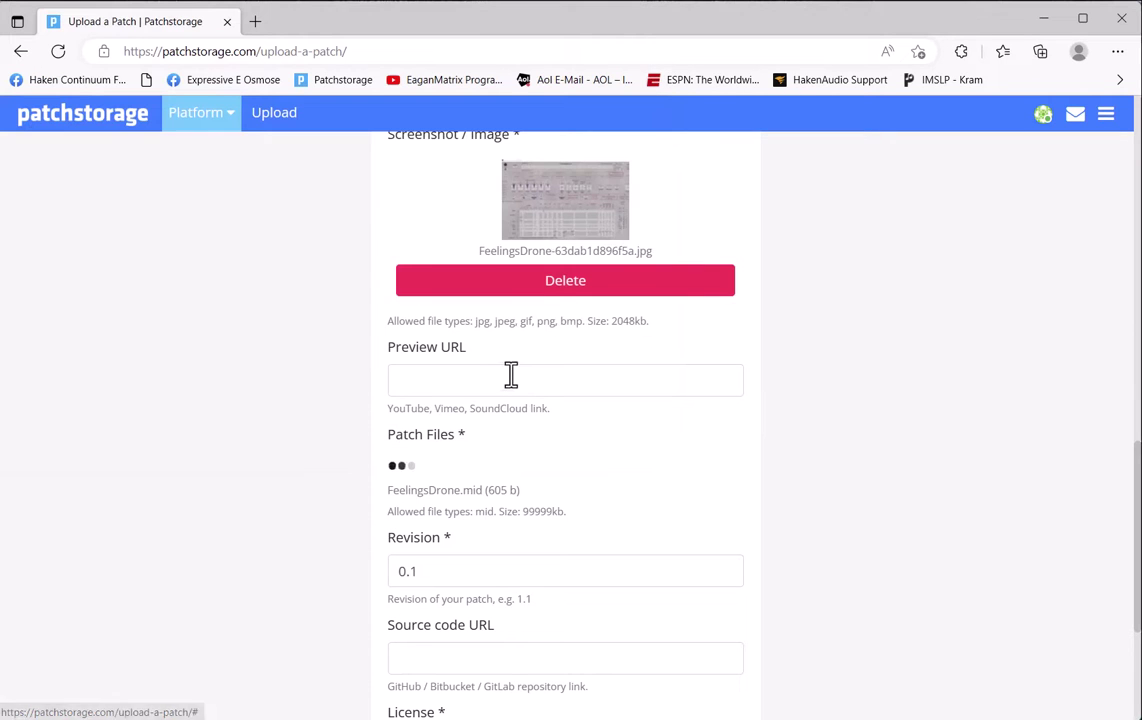
- Set the patch revision to 1
scroll(510, 375, "down", 2)
double_click(438, 467)
type("1")
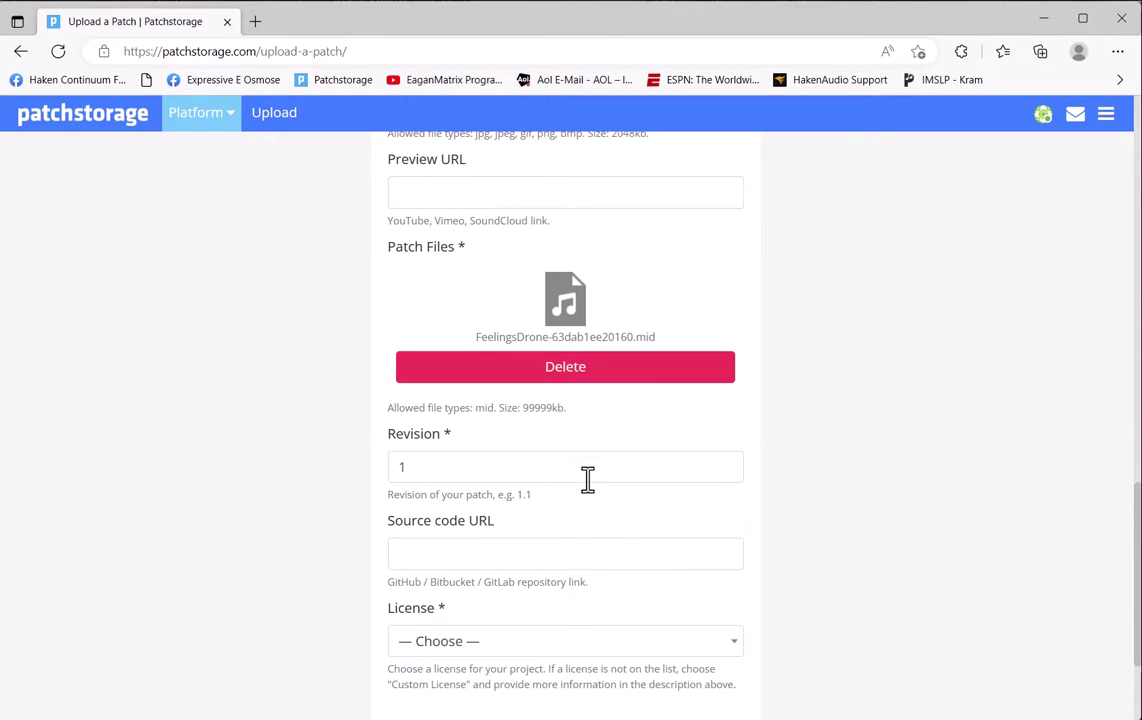
- Set the license to Creative Commons Attribution Share Alike 4.0
scroll(487, 323, "up", 2)
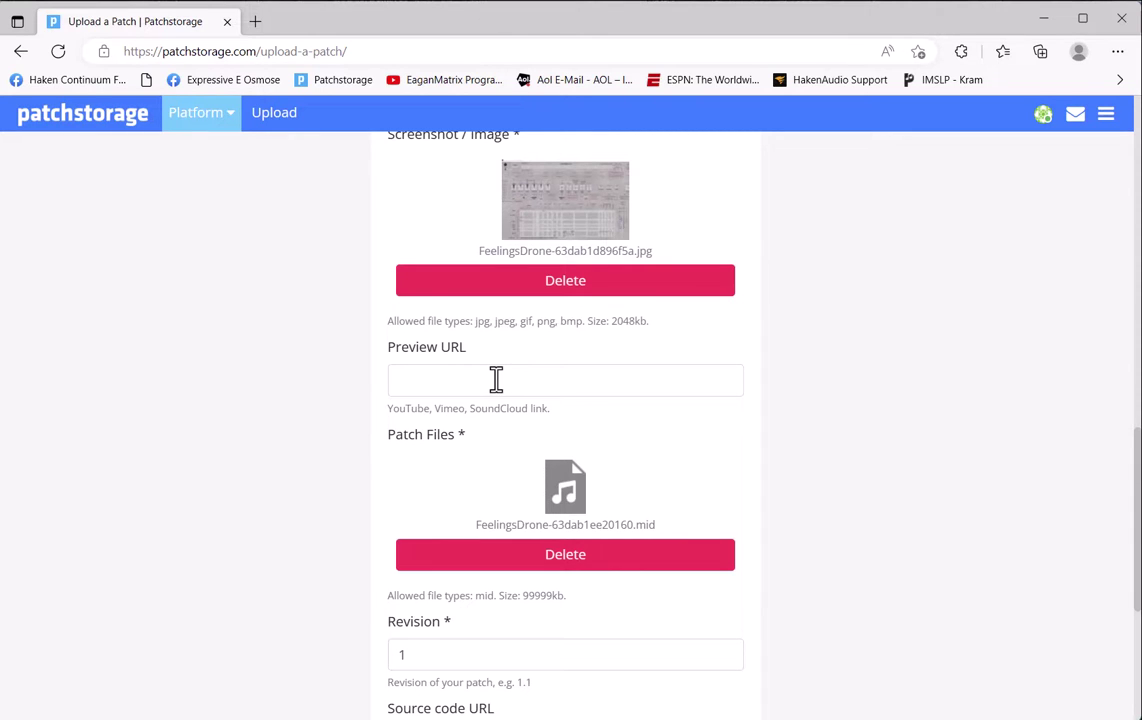
scroll(686, 383, "down", 4)
left_click(476, 458)
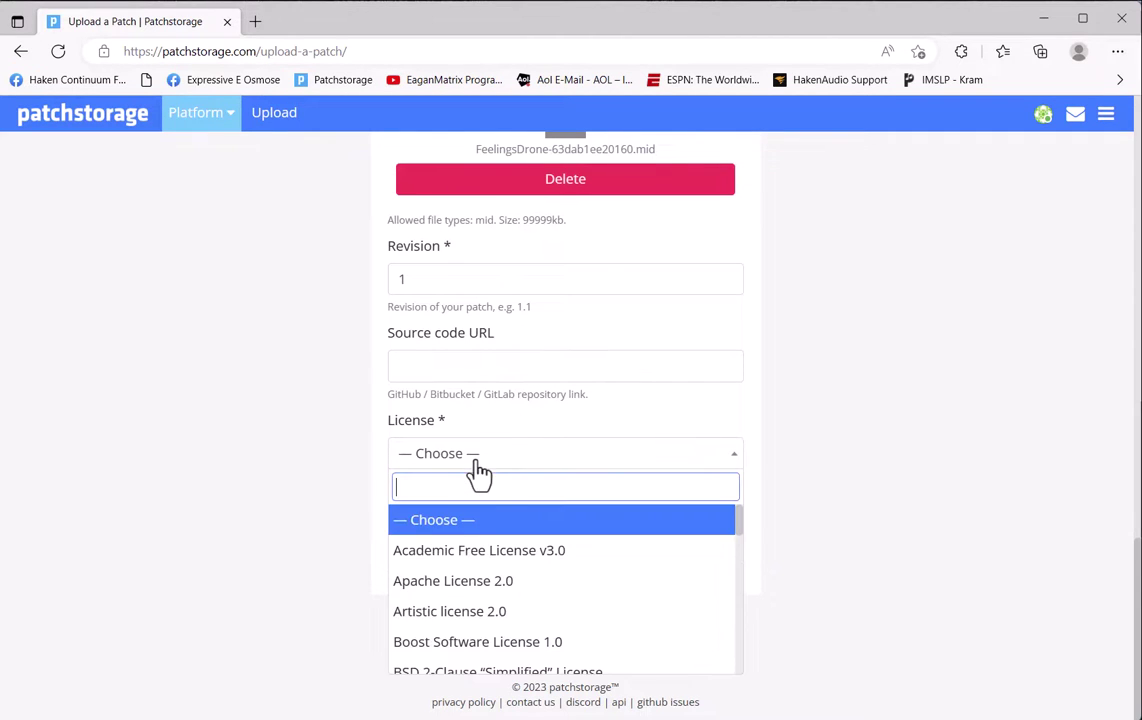
scroll(577, 588, "down", 1)
scroll(576, 584, "down", 2)
scroll(576, 580, "down", 3)
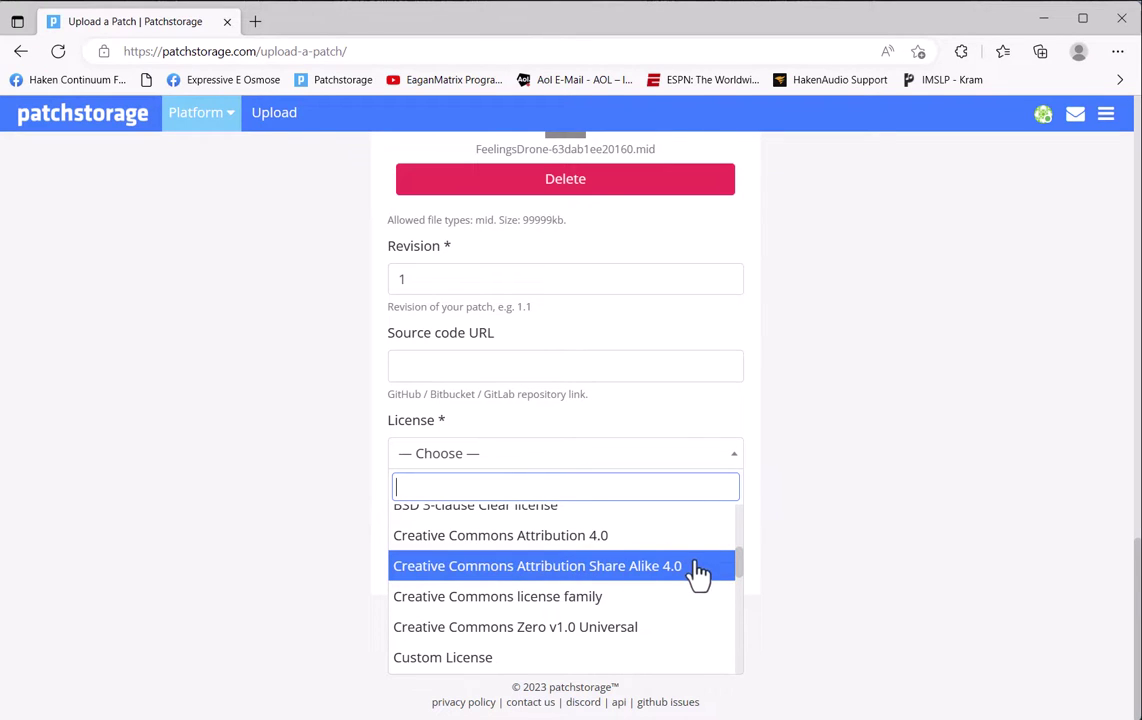
- Review the description, tags and remaining fields of the completed form, and submit the patch
scroll(604, 582, "up", 10)
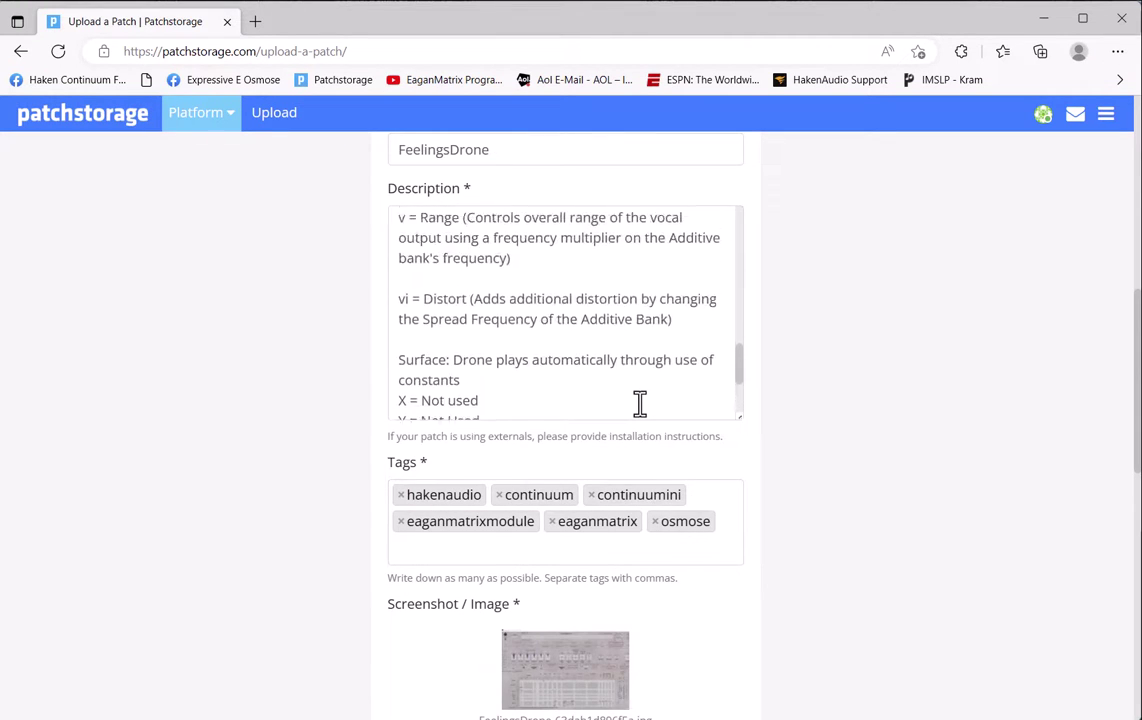
scroll(660, 240, "up", 2)
scroll(630, 300, "down", 2)
scroll(645, 480, "down", 10)
left_click(565, 549)
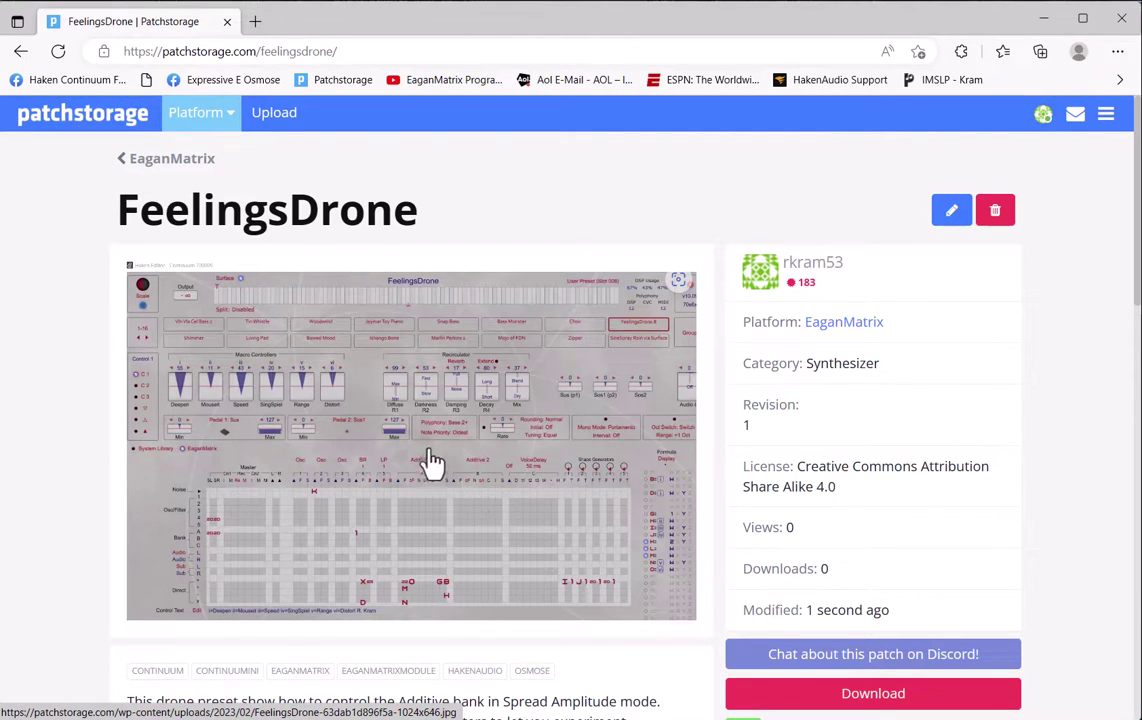
- Open the account's author profile page and look through its uploaded patches
left_click(1043, 118)
scroll(466, 352, "down", 3)
scroll(165, 280, "up", 2)
scroll(180, 305, "up", 1)
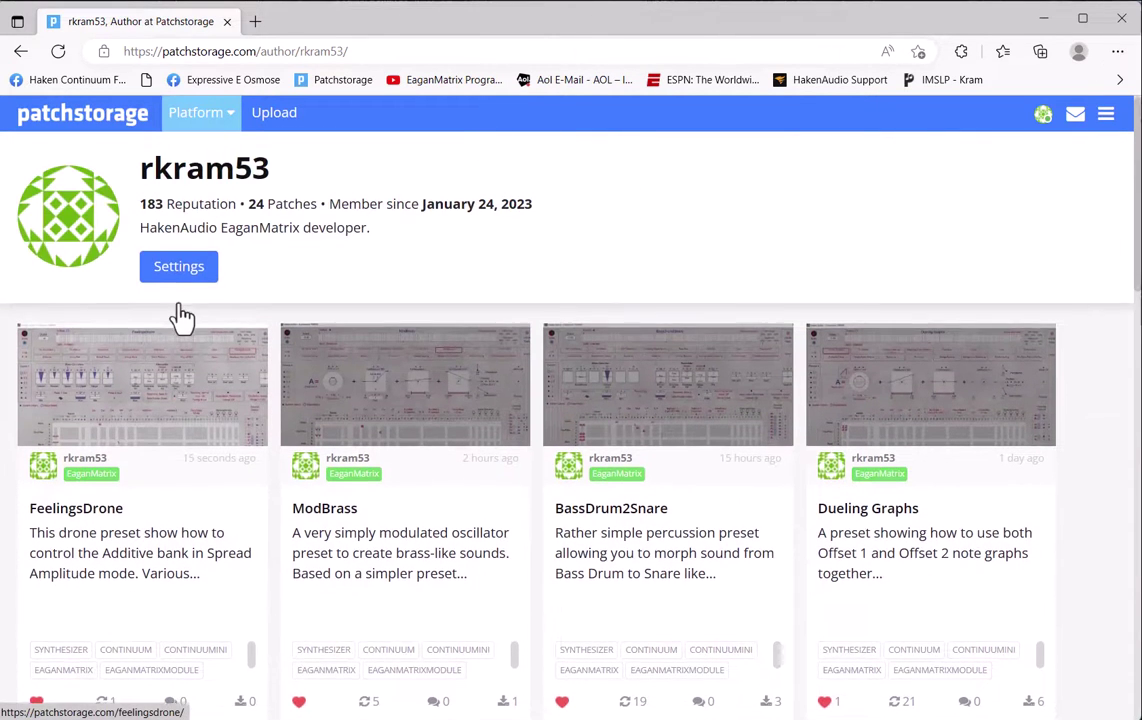